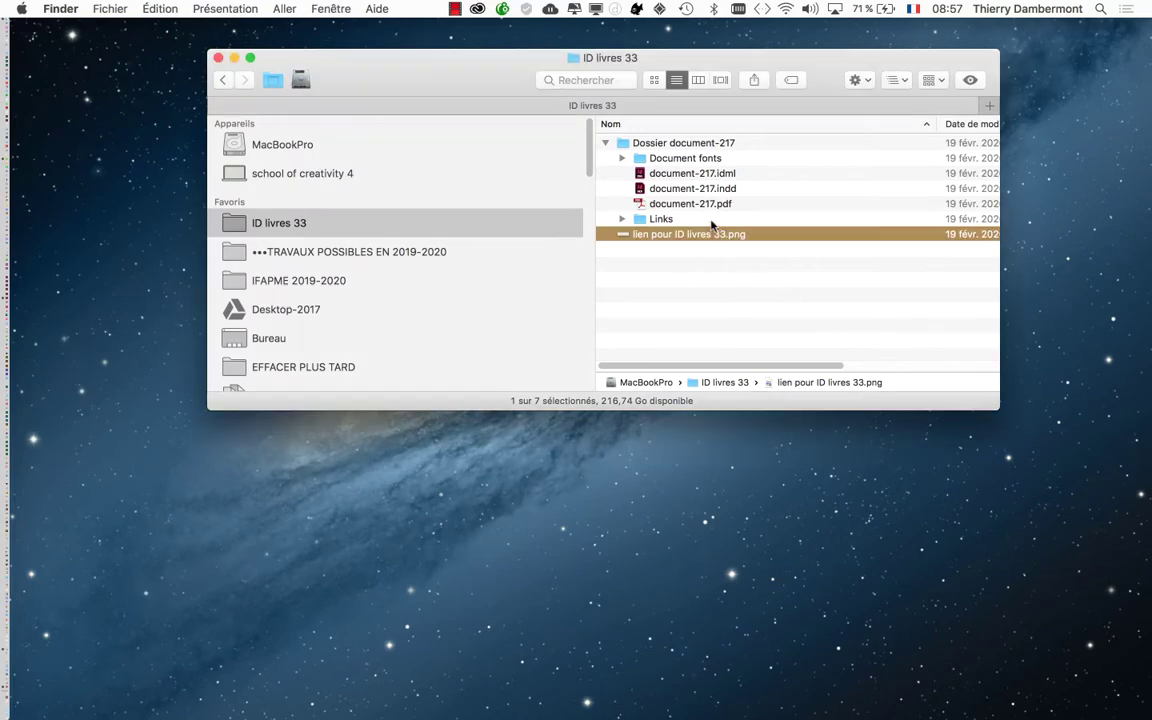
Open document-217.indd from the Dossier document-217 folder in InDesign.
key("super+Tab")
key("super+Tab")
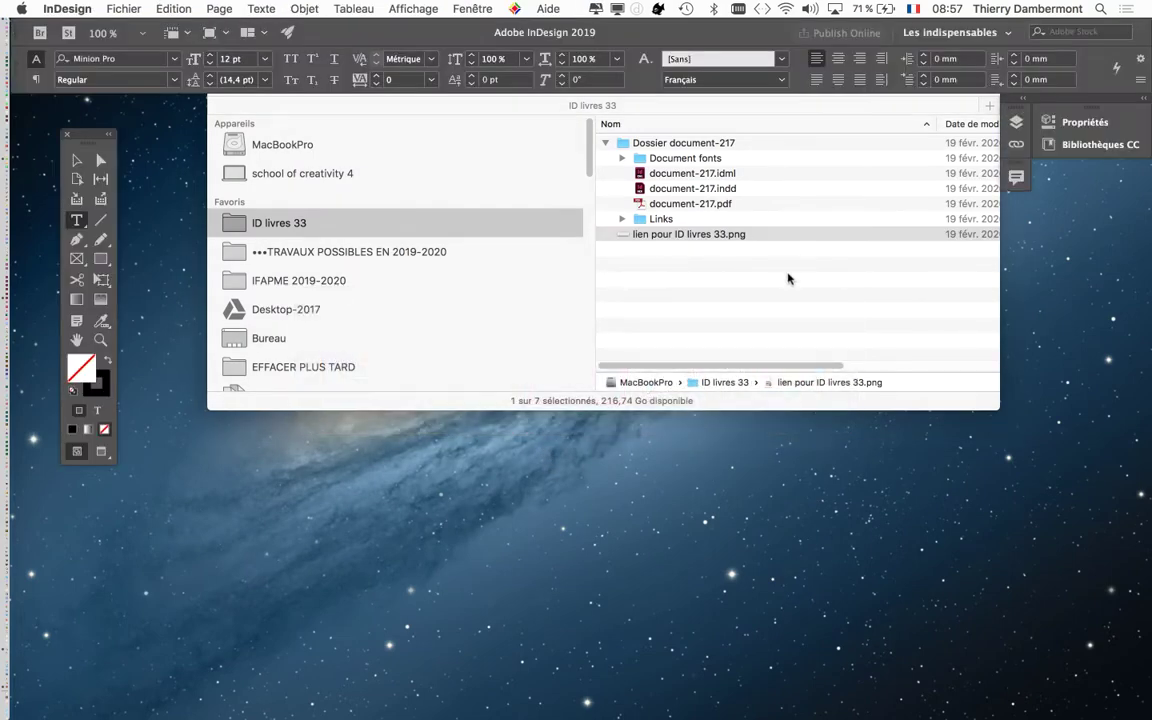
left_click(583, 396)
left_click(777, 190)
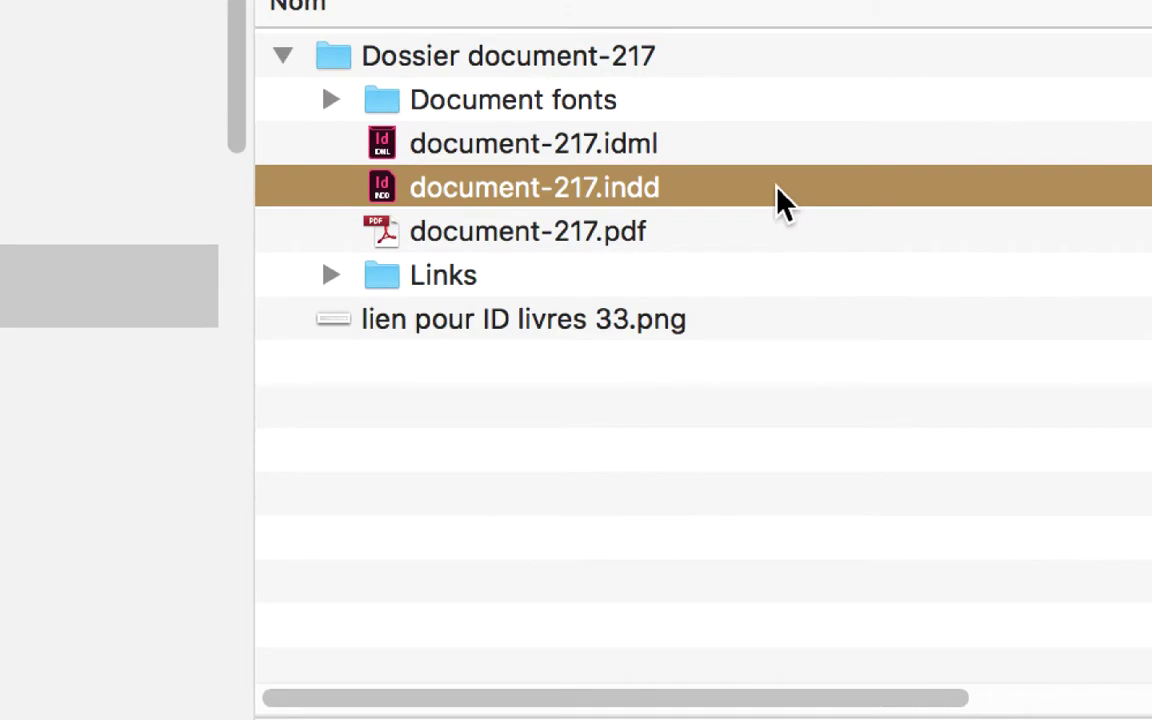
double_click(778, 188)
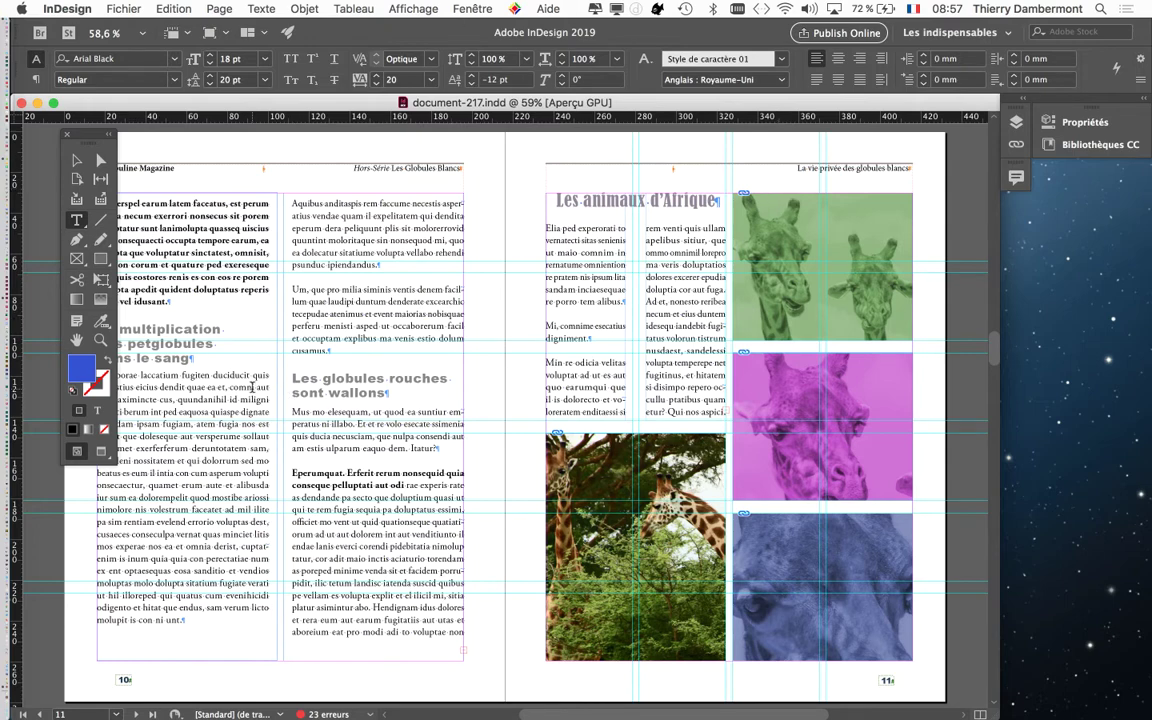
Examine the grey second-level headings and their surrounding body text on page 10.
scroll(253, 387, "up", 2)
scroll(253, 387, "up", 1)
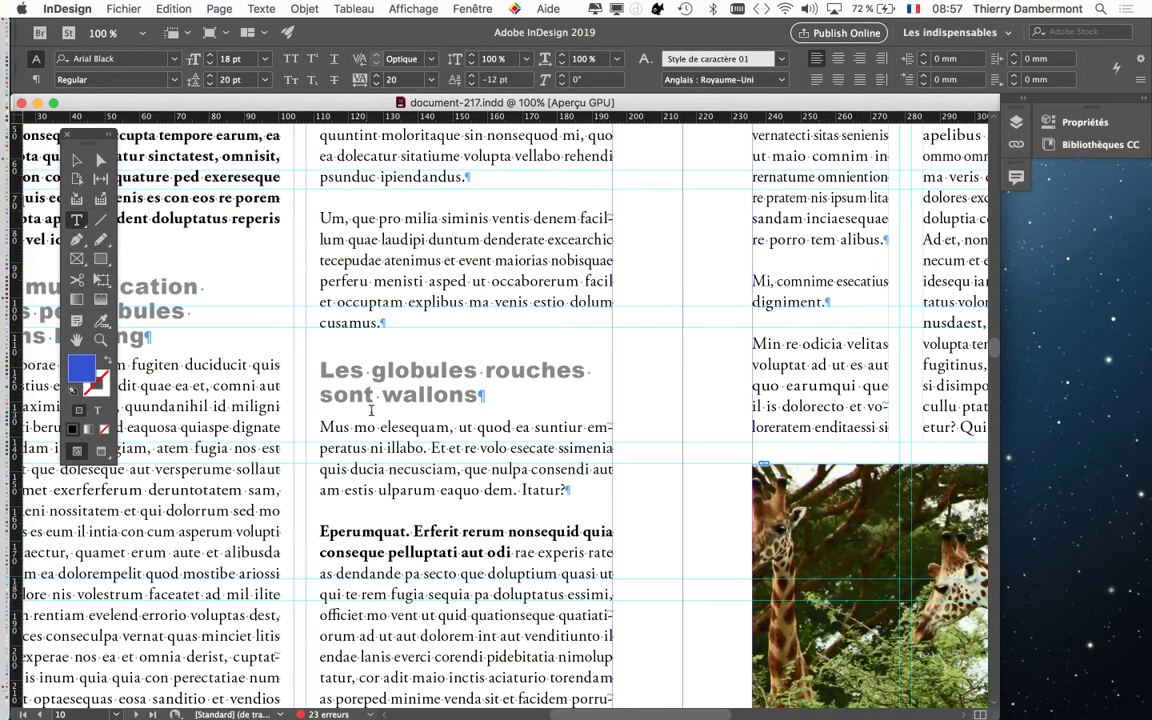
left_click(368, 395)
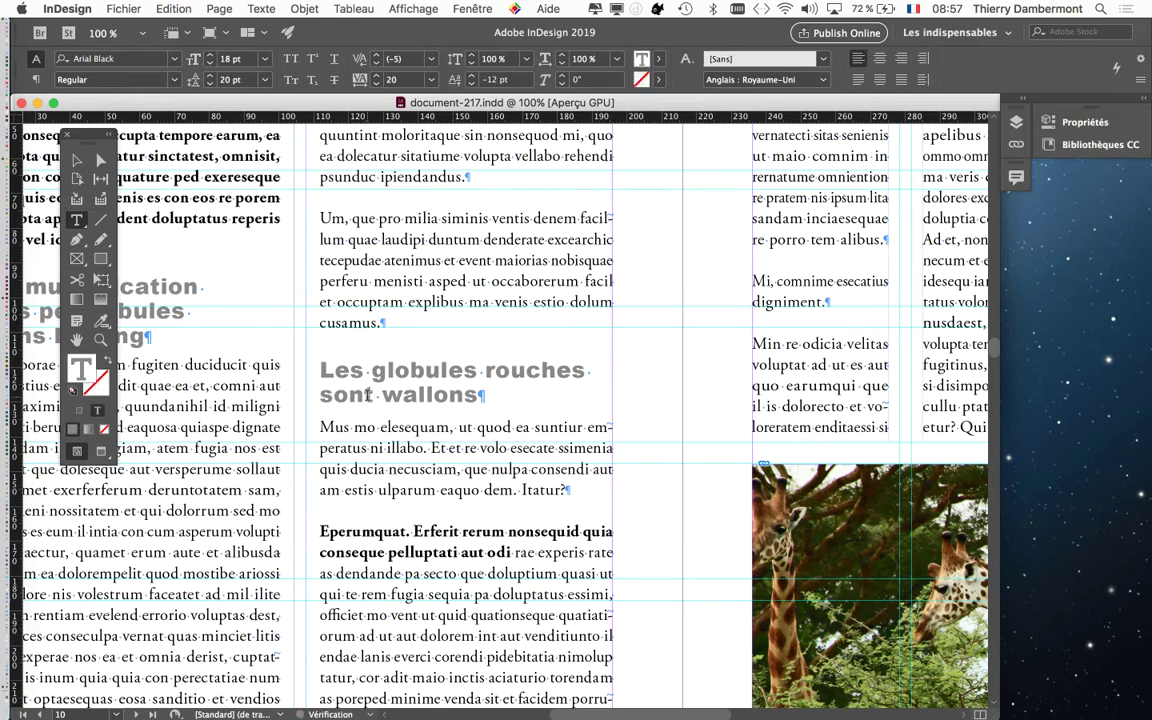
left_click_drag(368, 395, 679, 335)
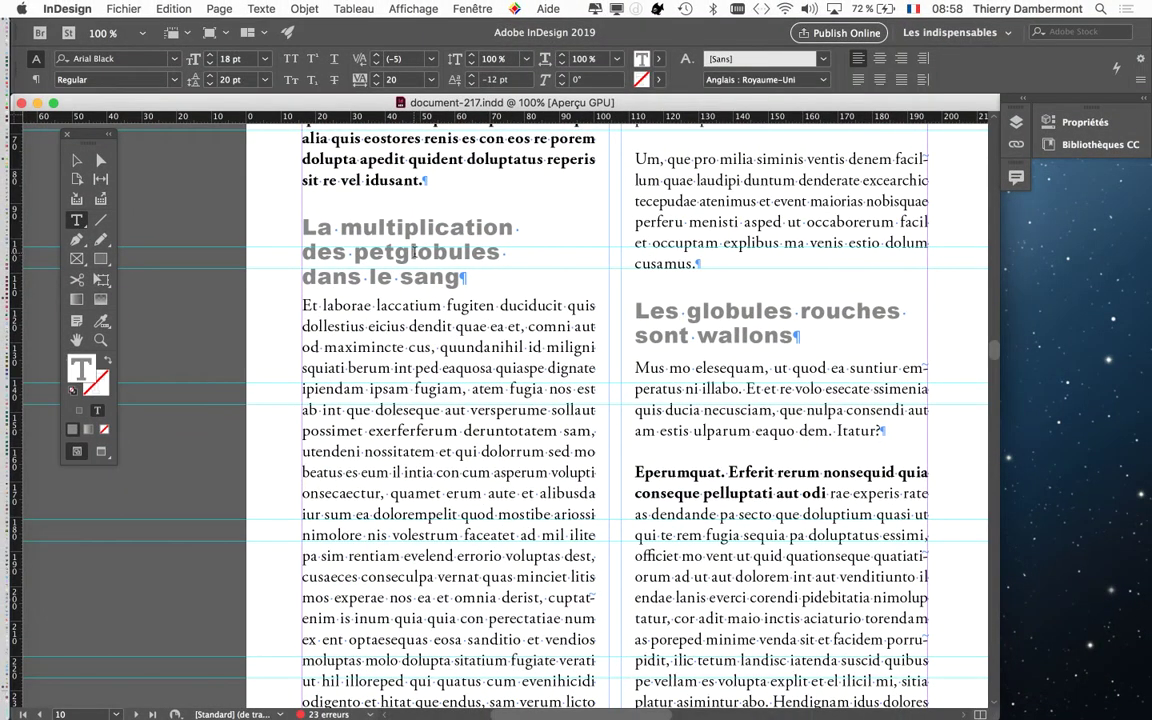
left_click_drag(414, 252, 486, 340)
left_click_drag(793, 315, 819, 374)
left_click(755, 460)
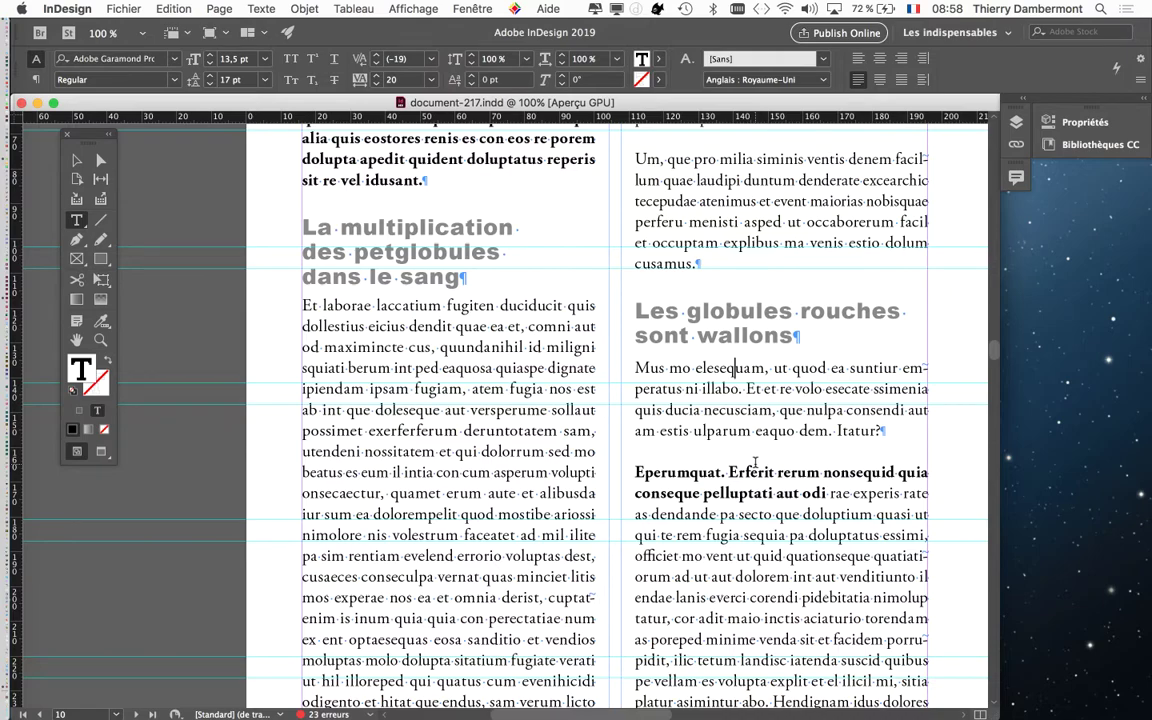
scroll(755, 462, "right", 5)
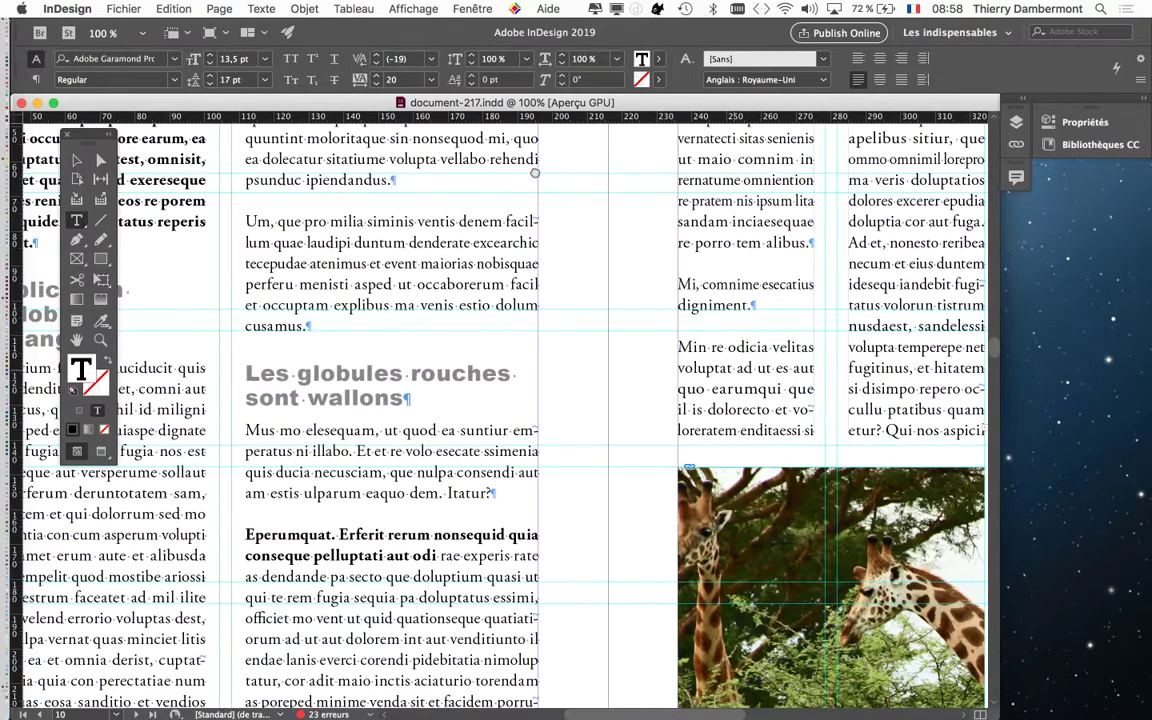
scroll(763, 272, "down", 3)
left_click_drag(763, 272, 607, 338)
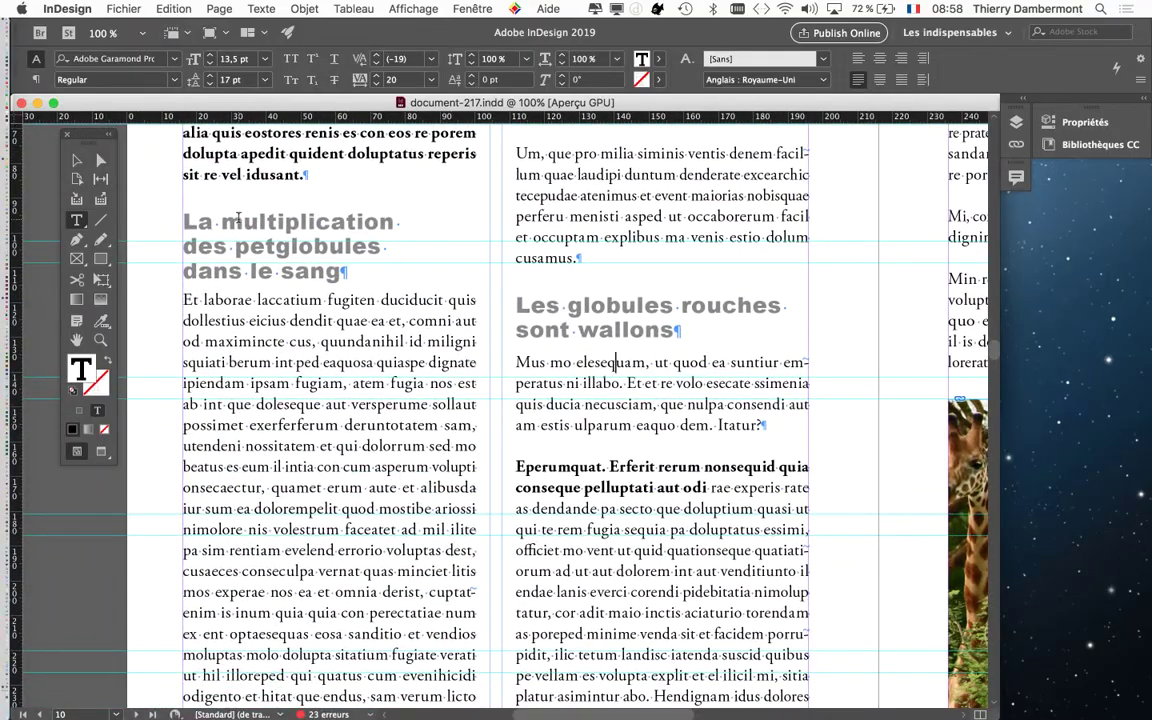
left_click(276, 222)
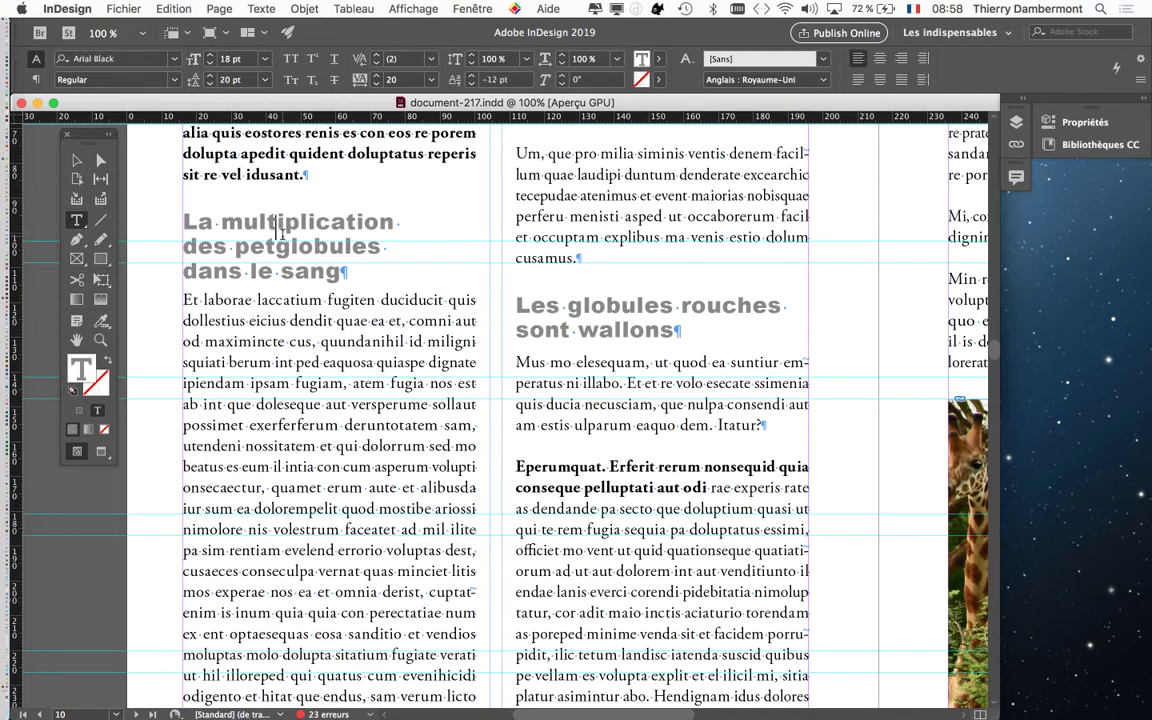
left_click(640, 306)
Show the paragraph styles for the heading "La multiplication des petglobules dans le sang" in a compact panel beside it.
left_click(312, 224)
left_click(256, 12)
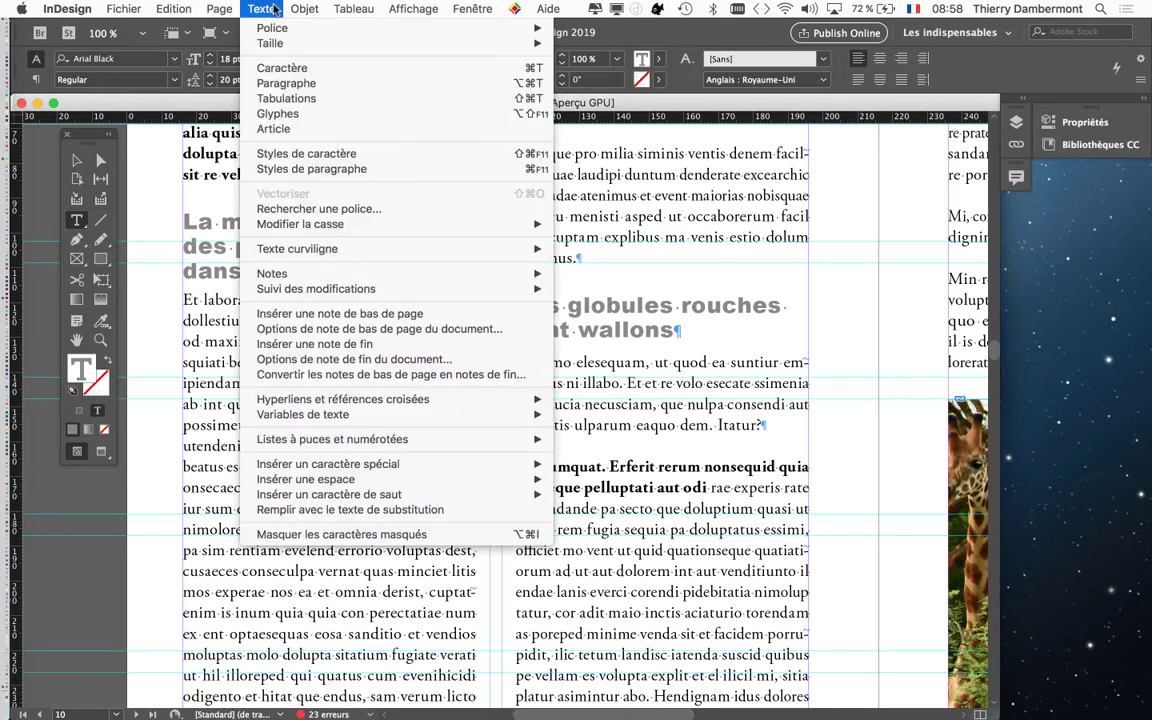
left_click(346, 170)
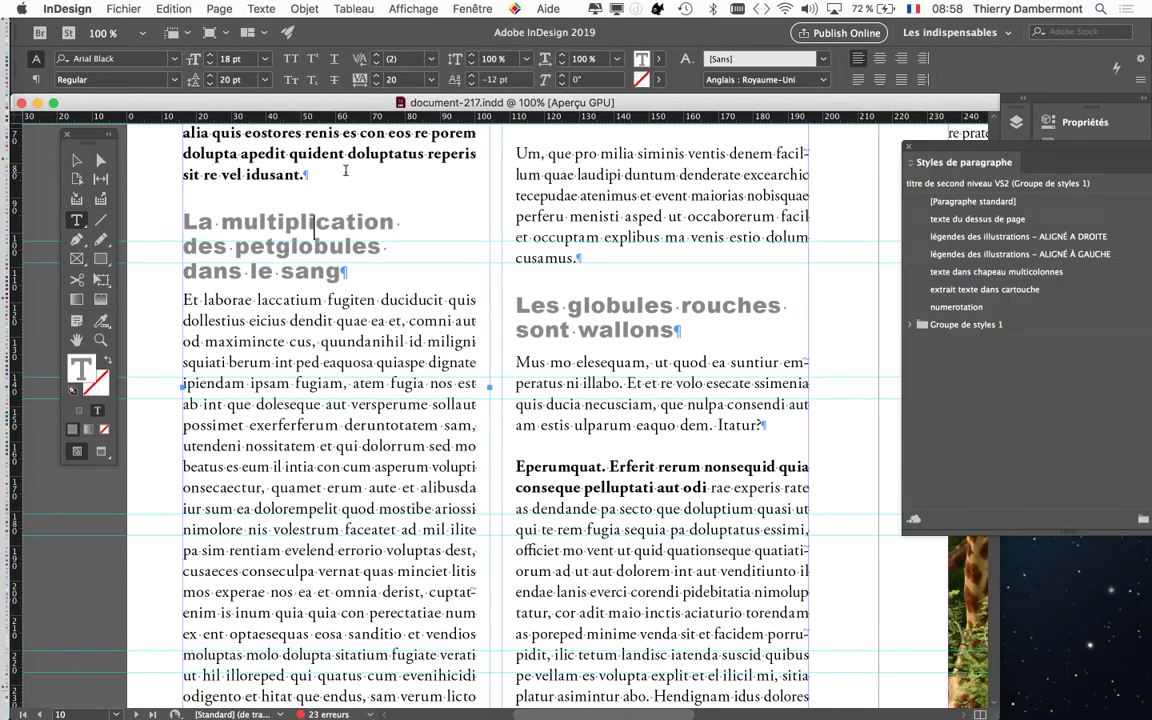
left_click_drag(951, 151, 626, 162)
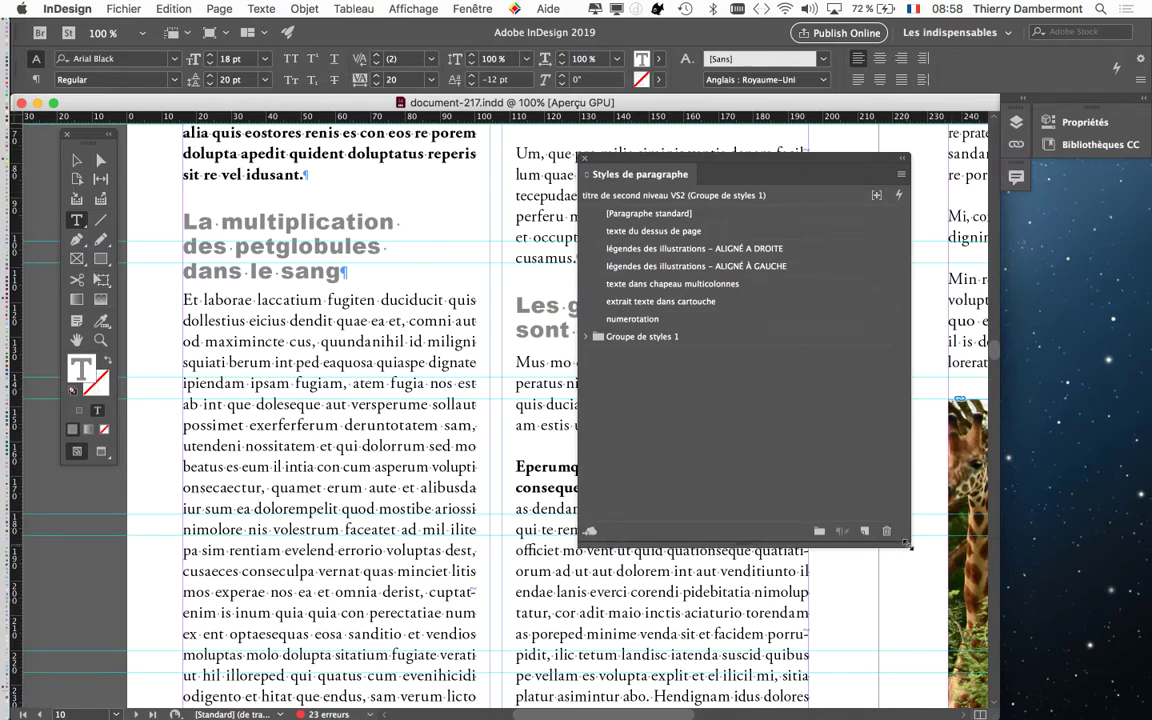
left_click_drag(893, 540, 918, 442)
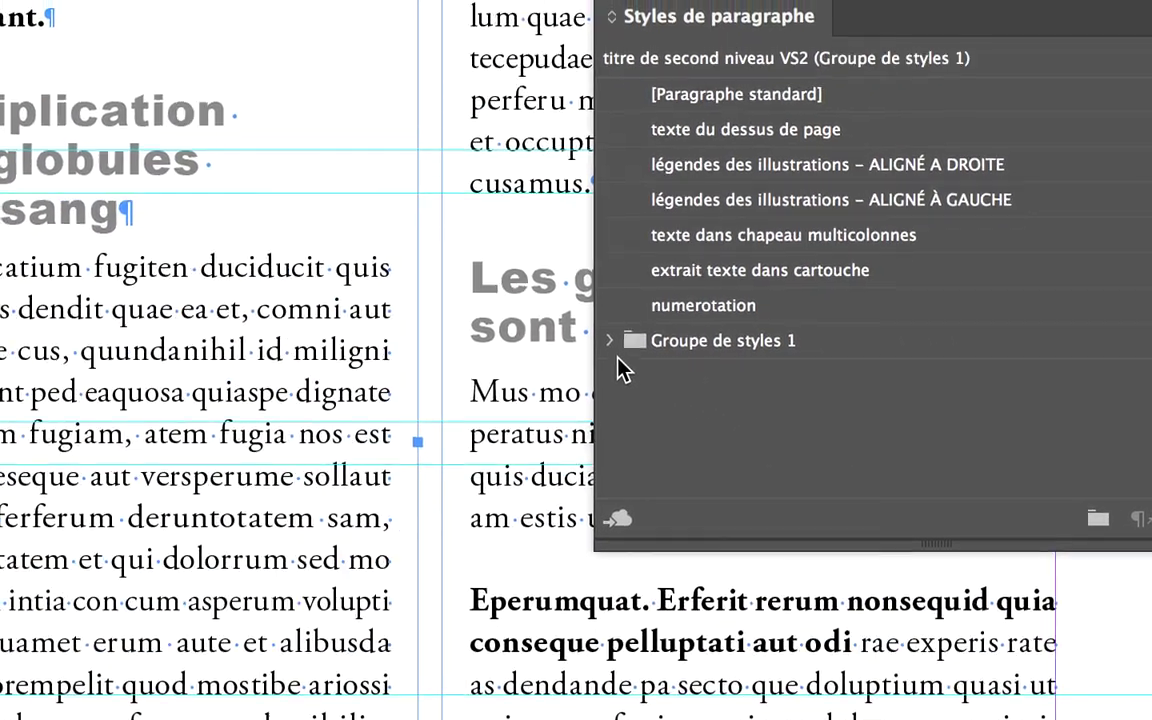
Expand Groupe de styles 1 and enlarge the paragraph styles panel to list all its styles, clear of the first text column.
left_click(612, 343)
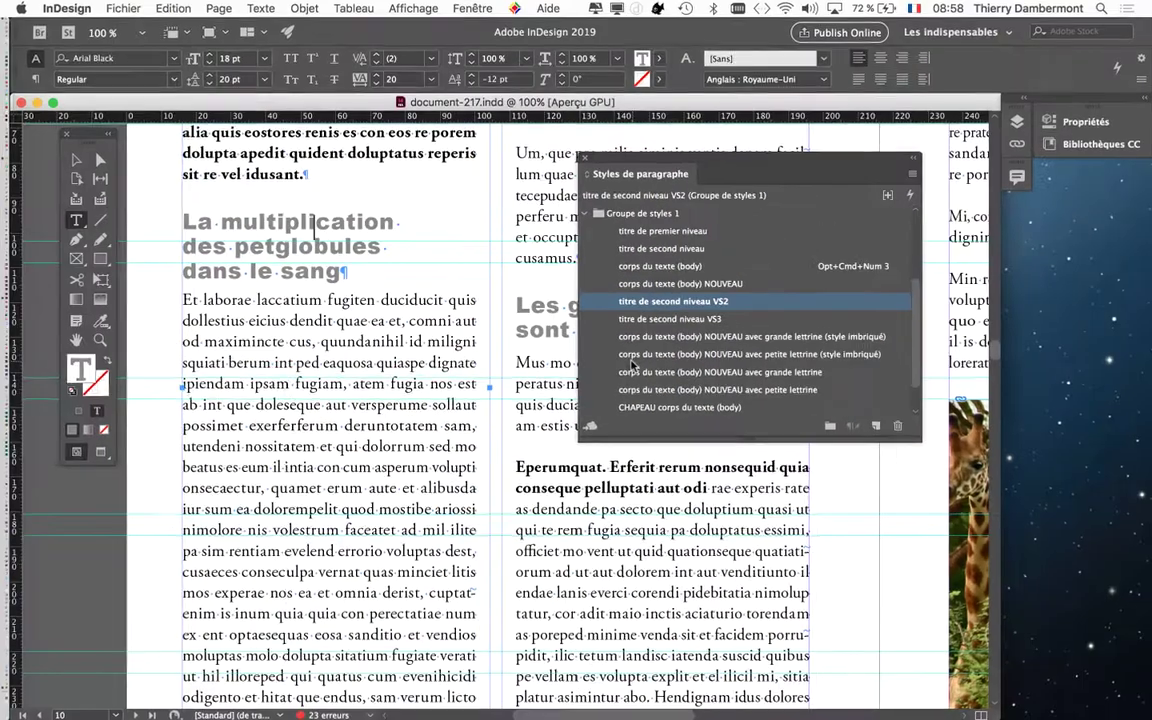
left_click_drag(700, 441, 740, 643)
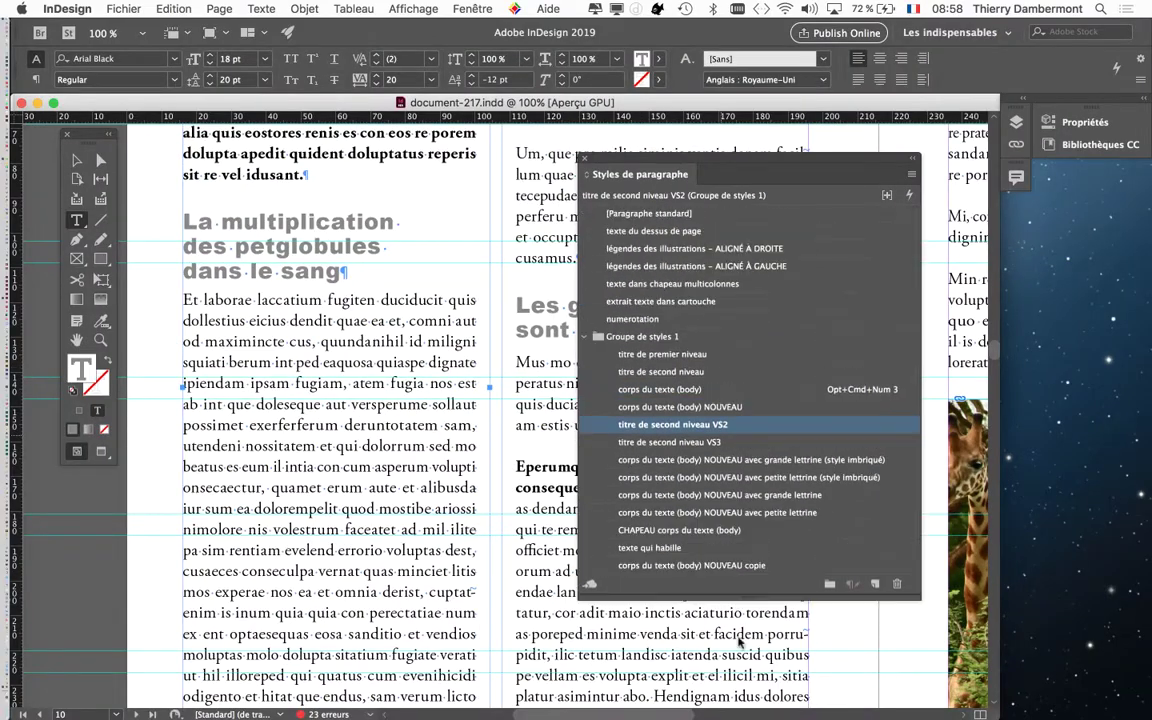
left_click_drag(603, 157, 820, 93)
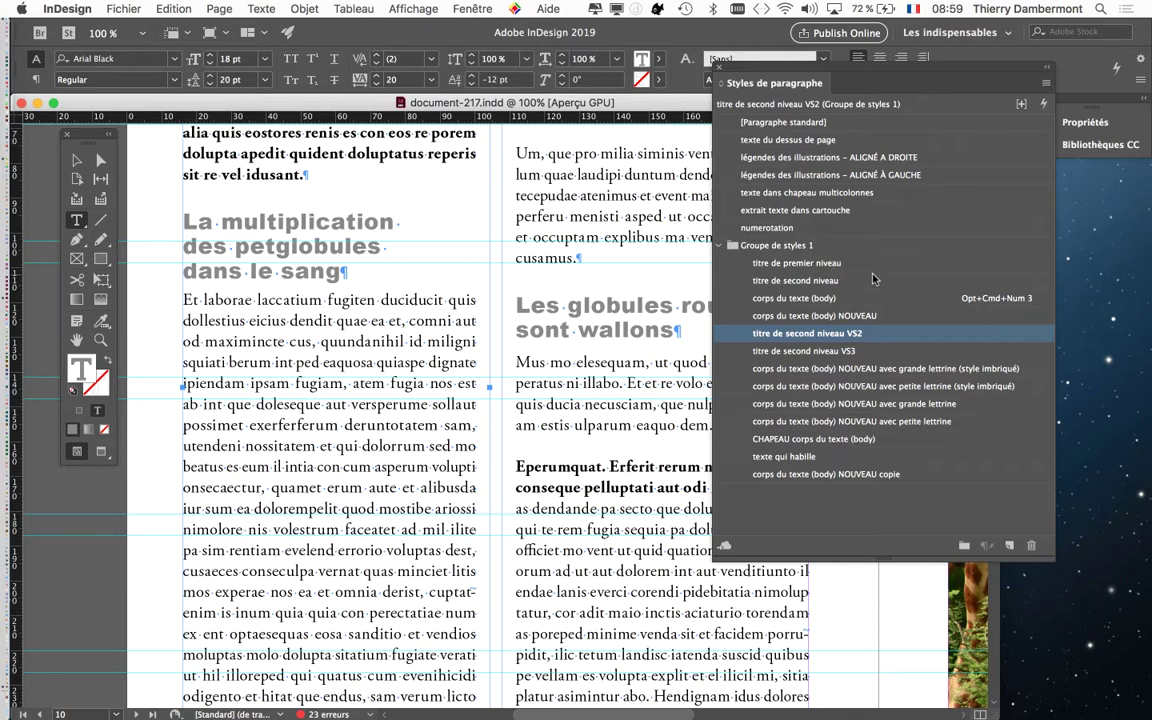
left_click_drag(804, 72, 860, 66)
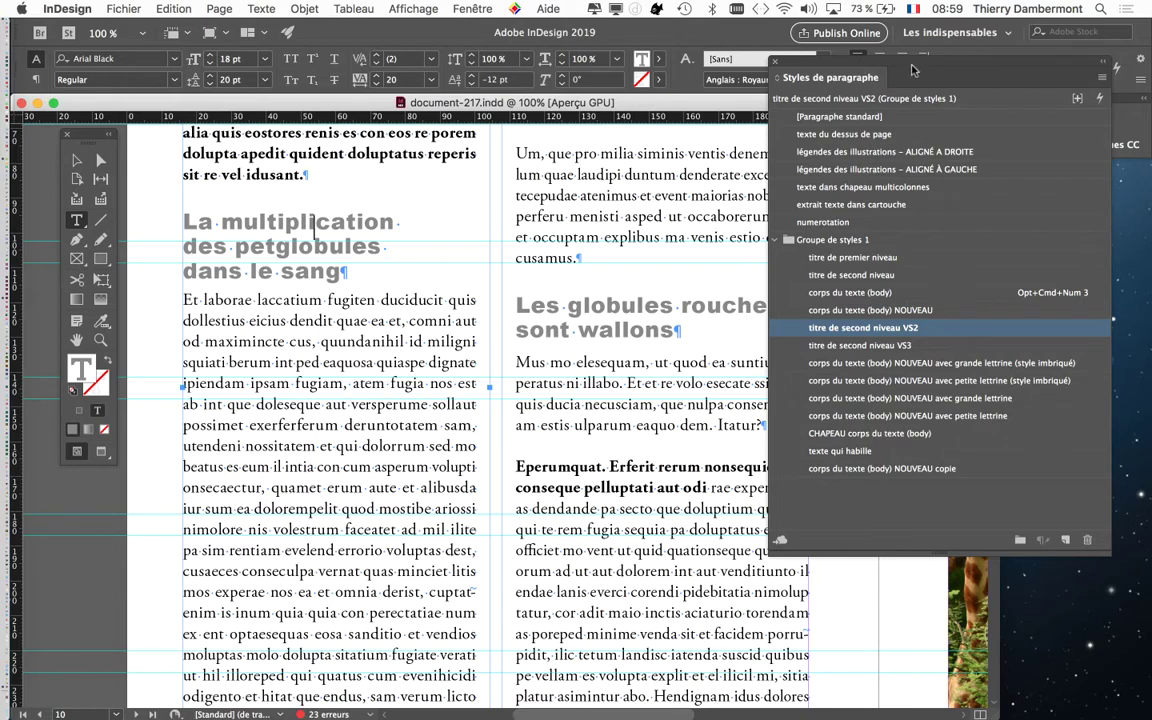
left_click_drag(822, 63, 768, 67)
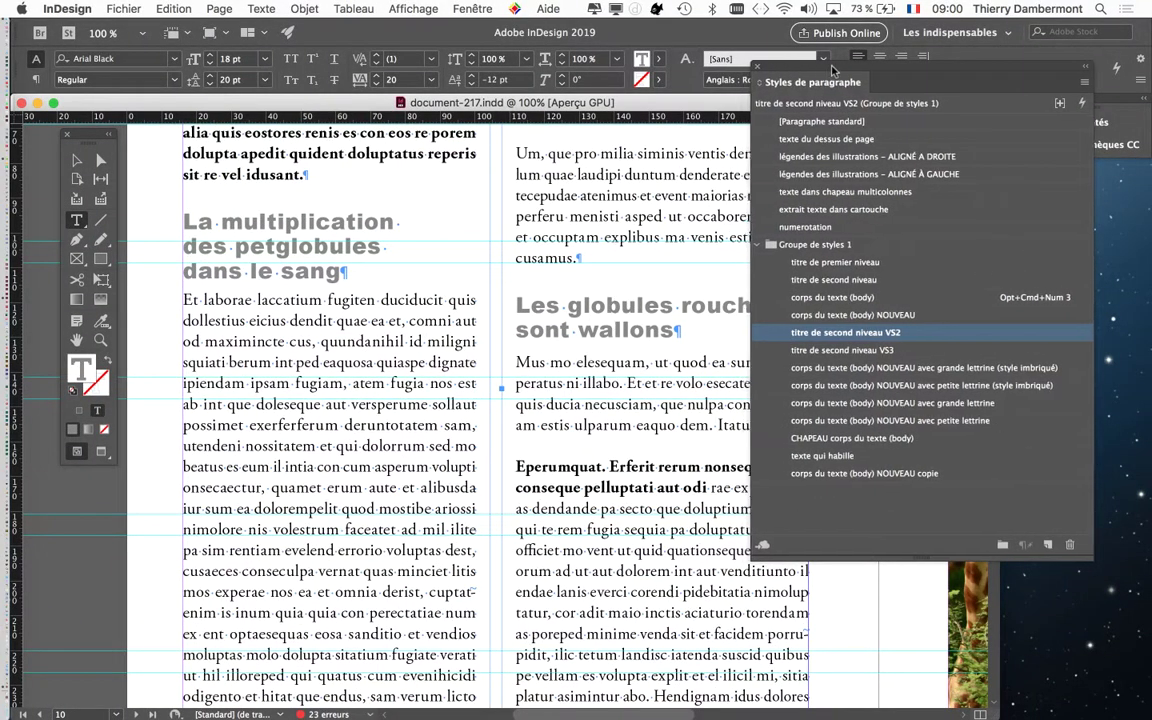
left_click_drag(805, 67, 846, 65)
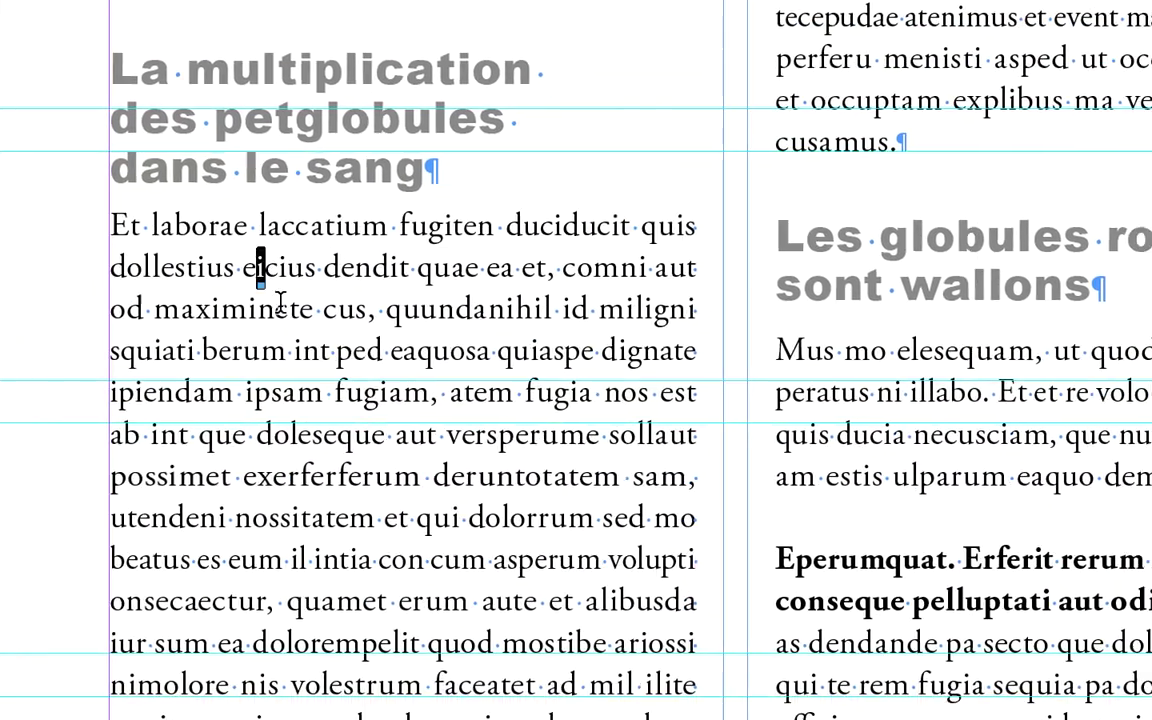
Compare the heading "La multiplication des petglobules dans le sang" with the body paragraph beneath it.
left_click_drag(271, 240, 330, 324)
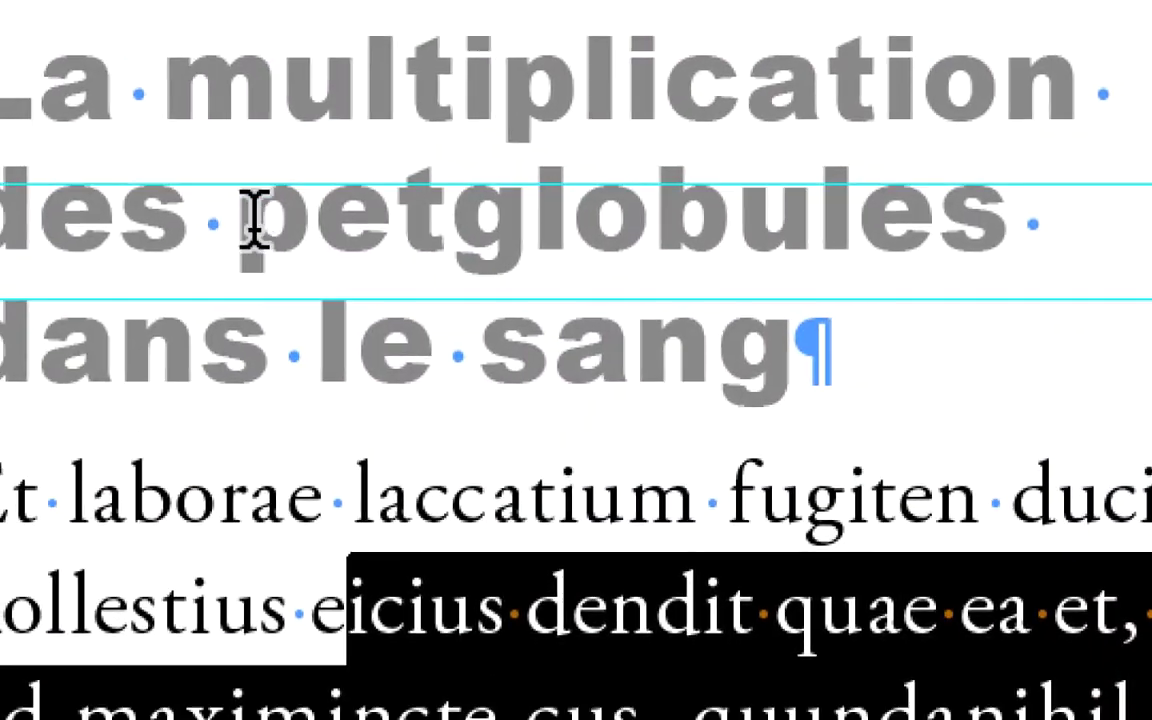
left_click(256, 218)
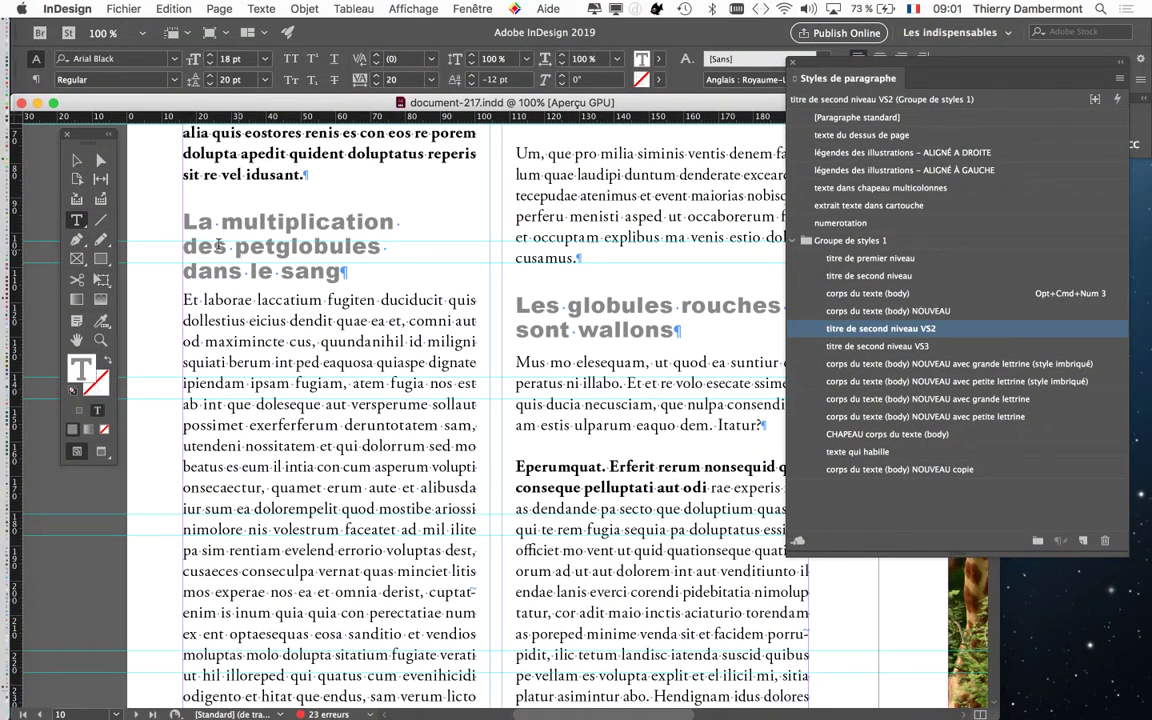
key("super+equal")
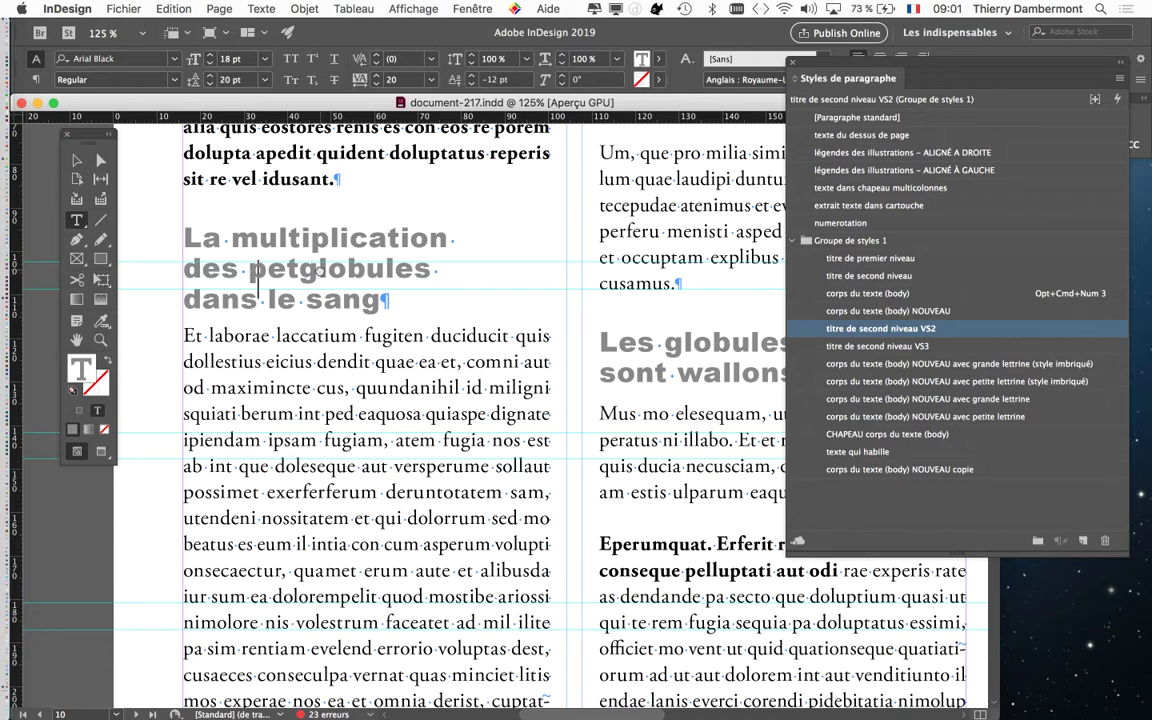
left_click_drag(319, 269, 377, 256)
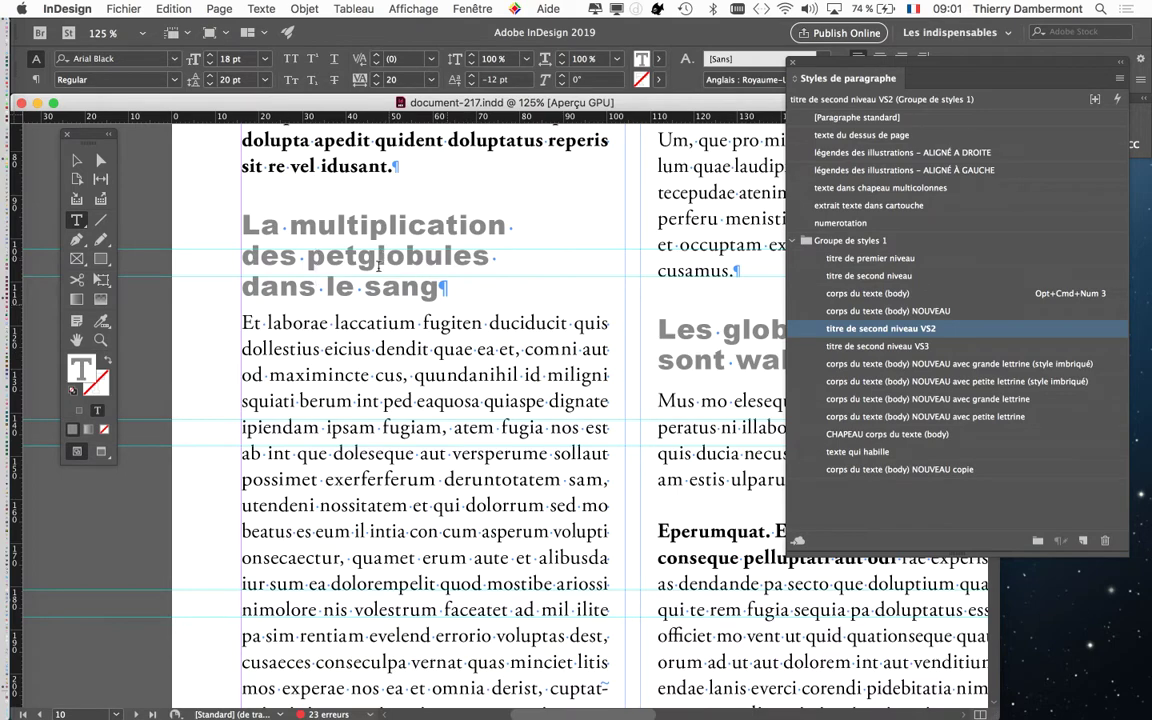
scroll(421, 288, "right", 2)
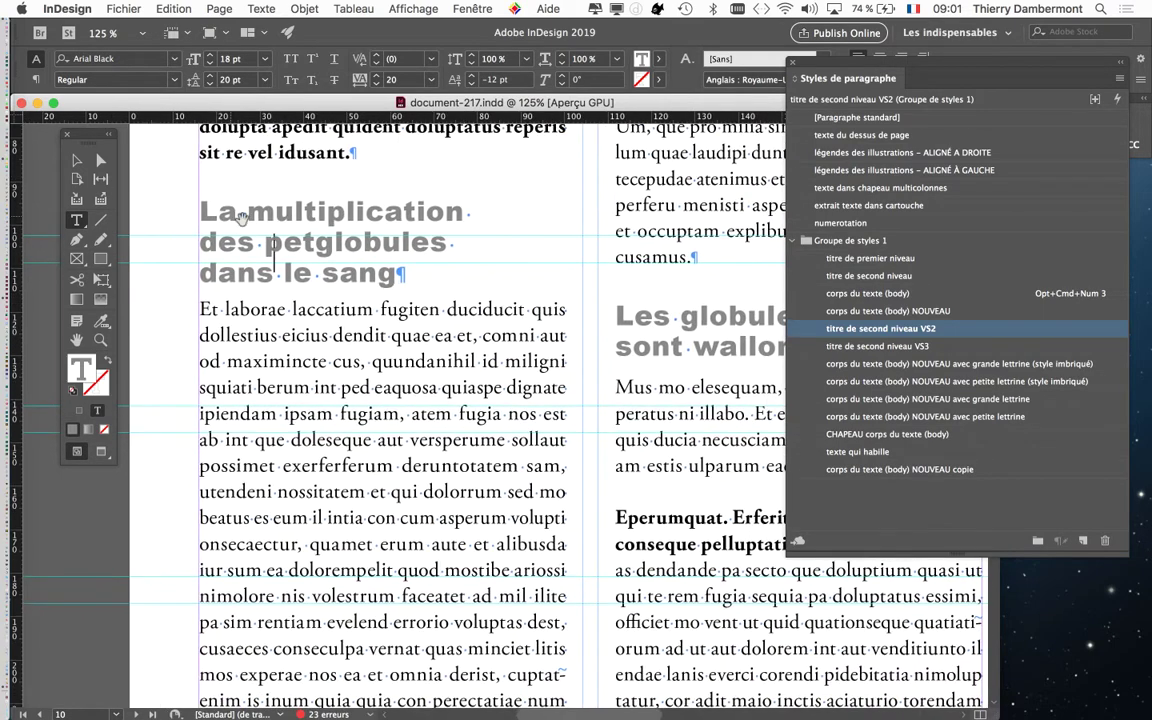
scroll(391, 234, "down", 2)
scroll(391, 234, "down", 1)
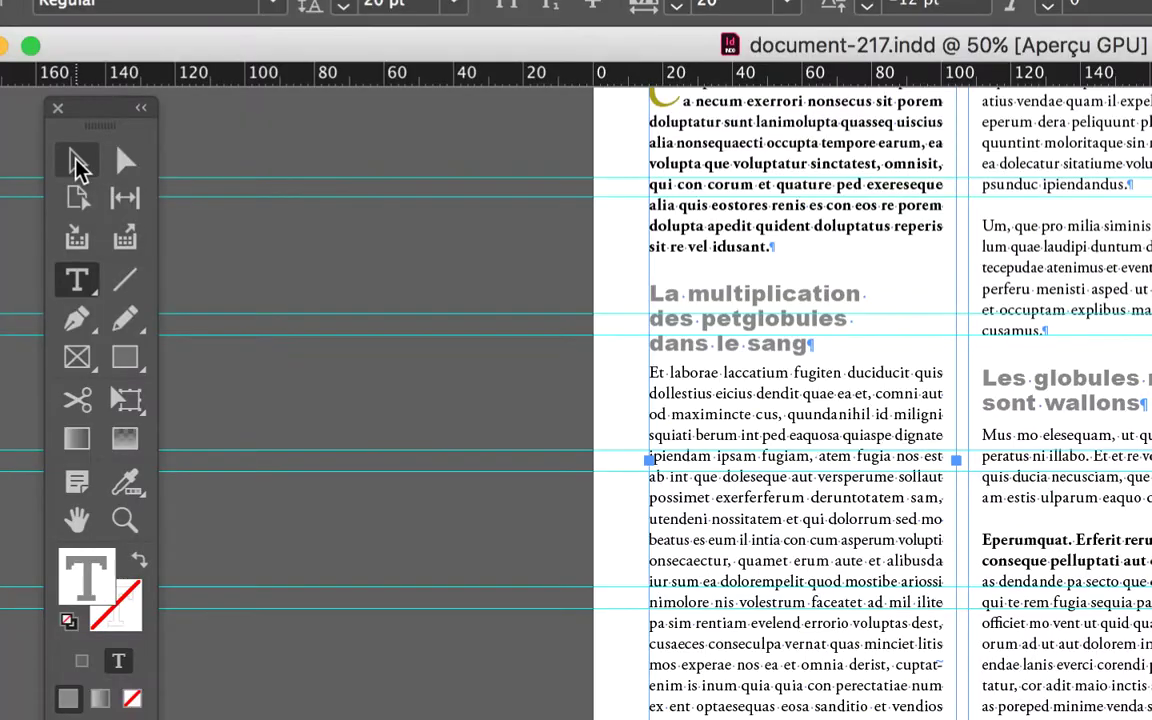
Switch to the Selection tool with nothing selected and reposition the floating tools and paragraph styles panels.
left_click(75, 163)
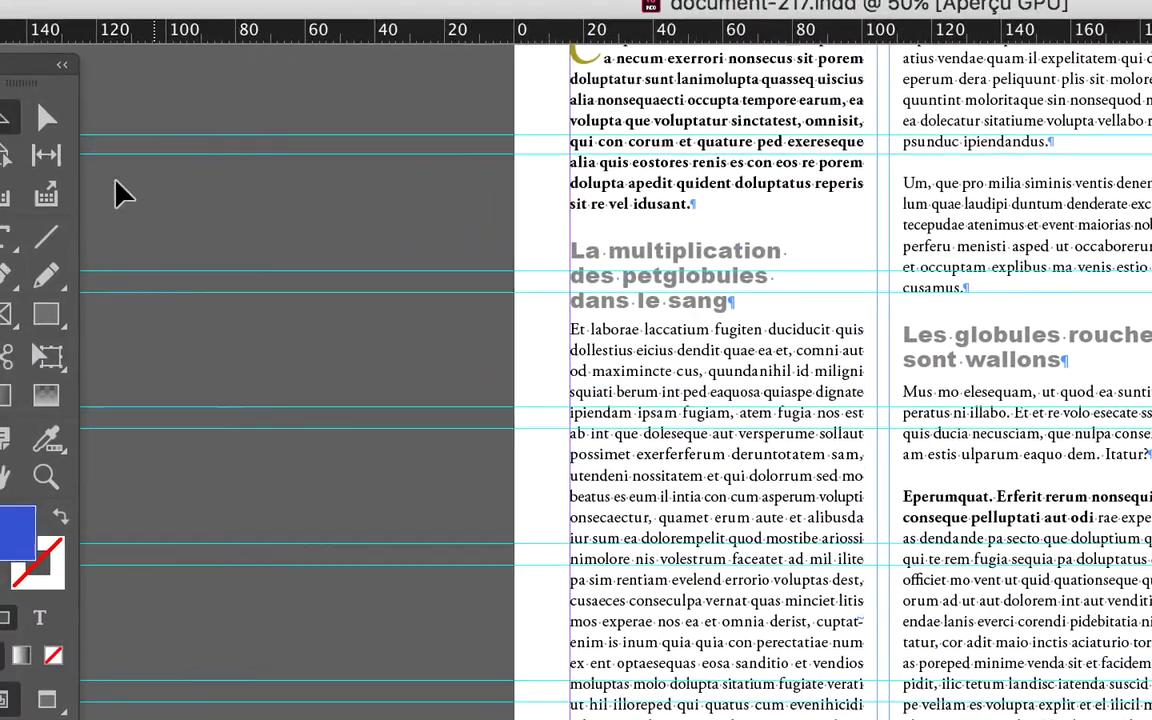
double_click(11, 55)
left_click_drag(88, 155, 392, 198)
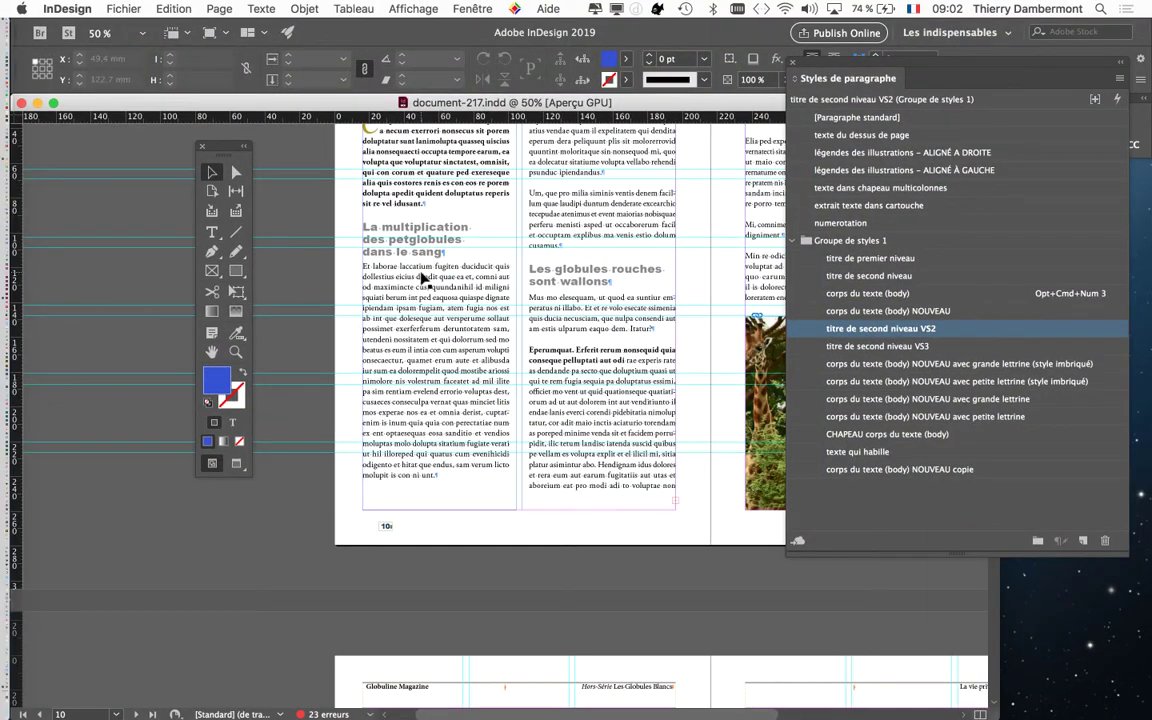
left_click_drag(205, 143, 113, 155)
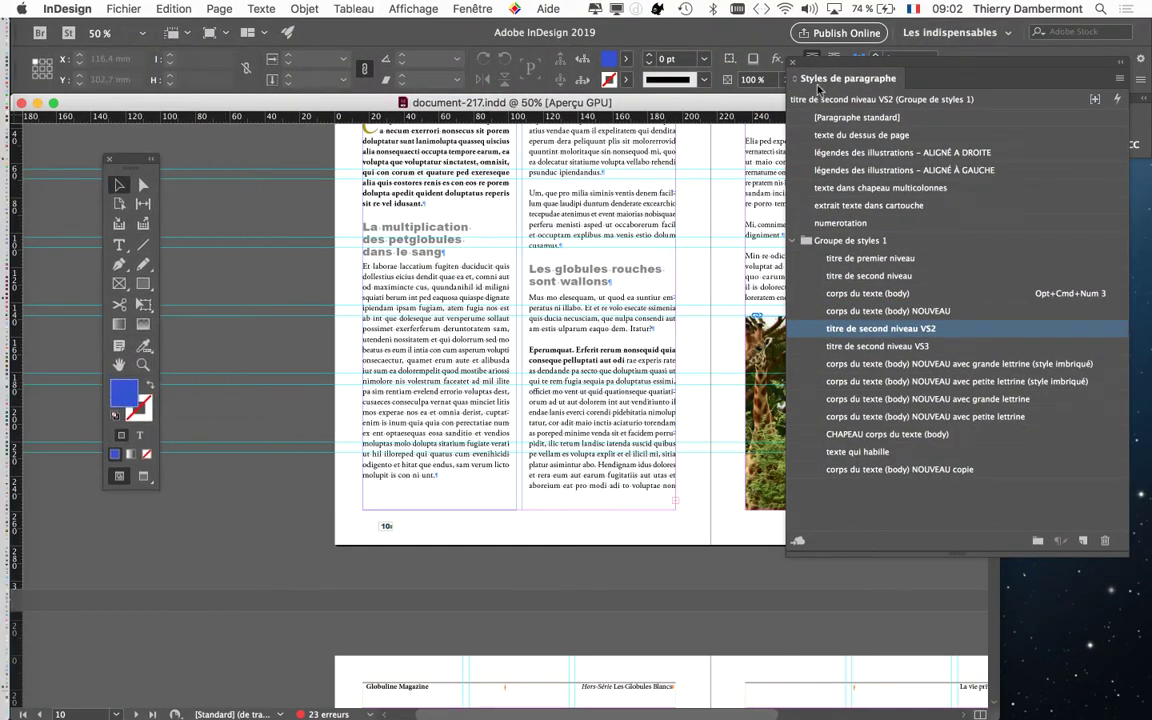
left_click_drag(818, 90, 688, 84)
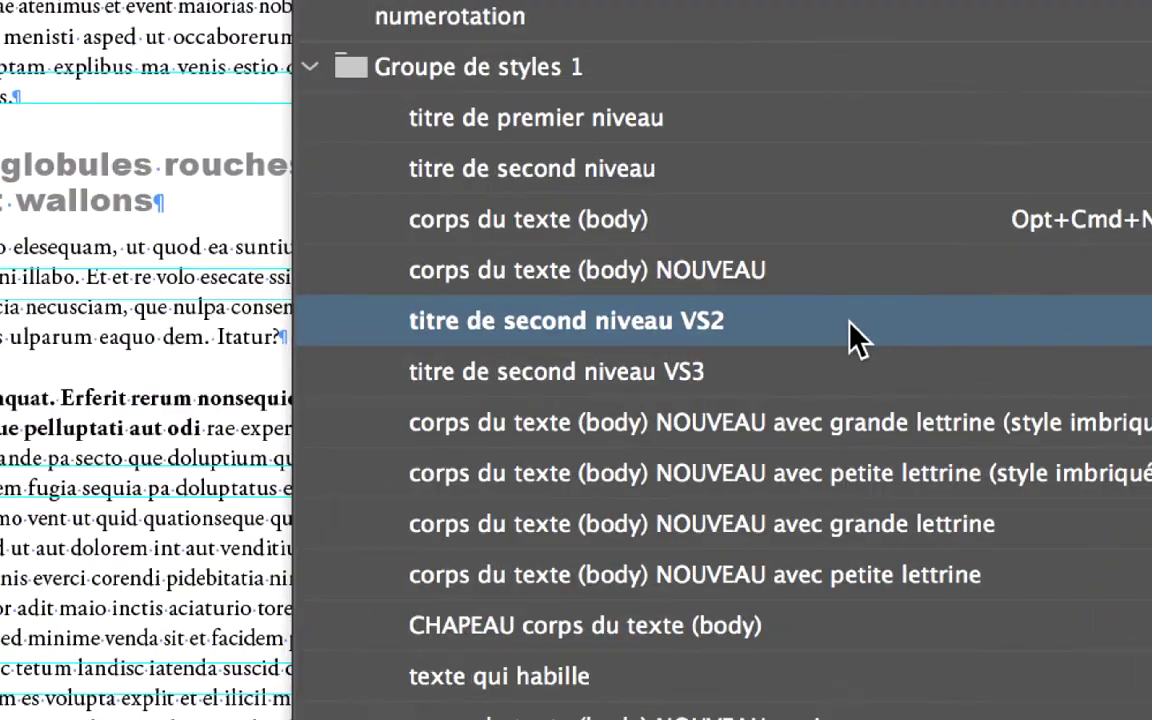
Duplicate the paragraph style "titre de second niveau VS2" under the name "titre de second niveau VS4".
right_click(846, 323)
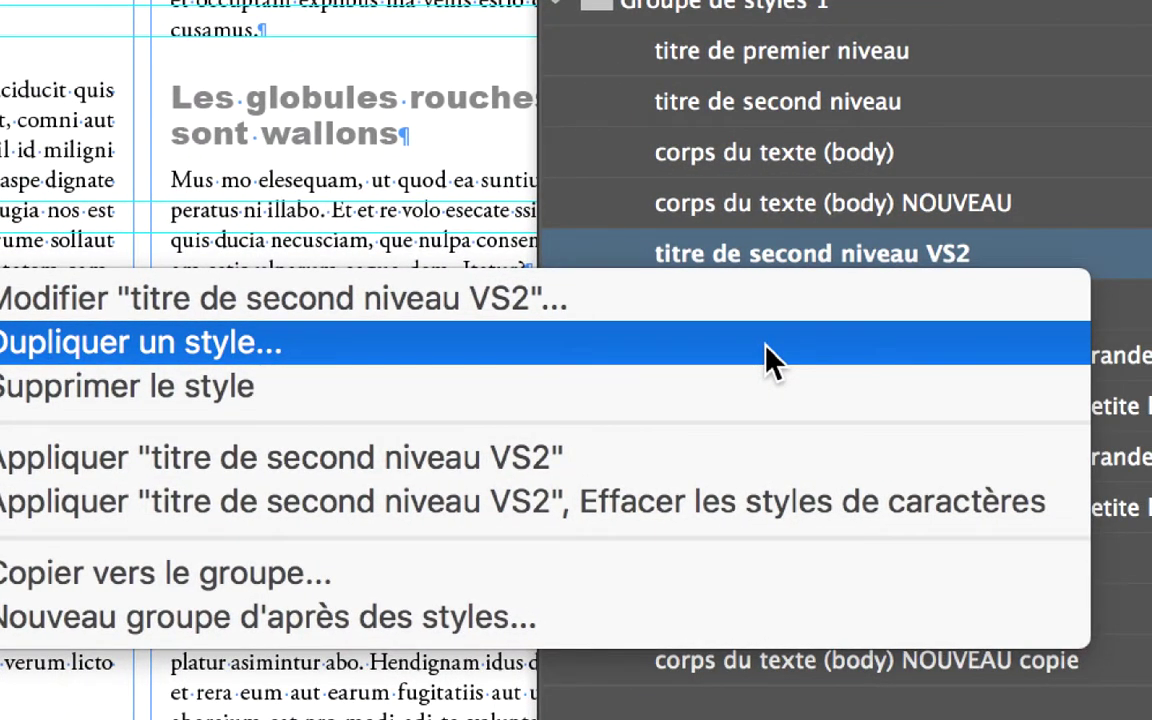
left_click(769, 360)
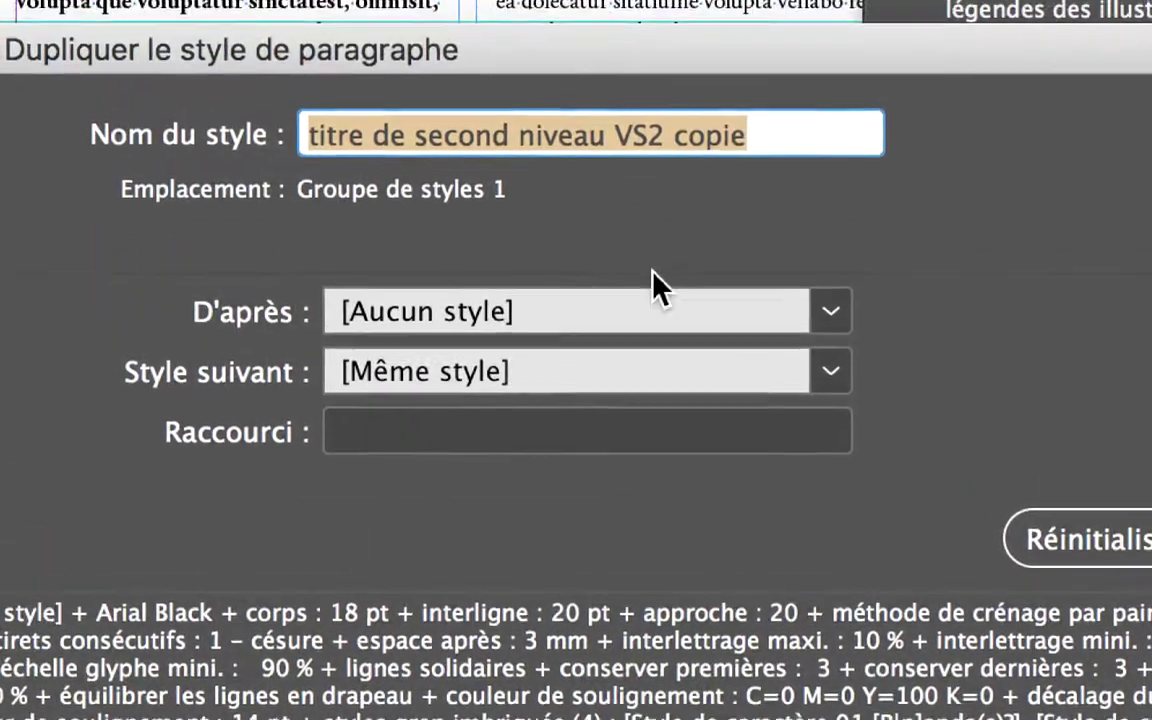
left_click(651, 138)
left_click_drag(651, 138, 730, 157)
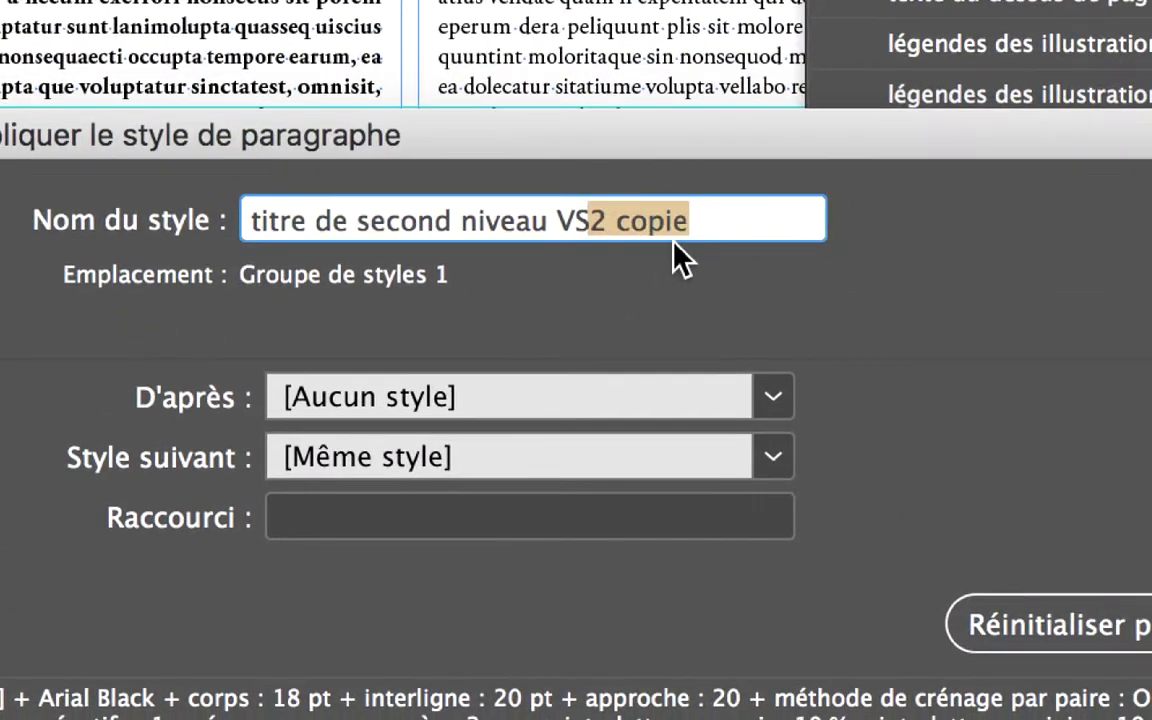
type("4")
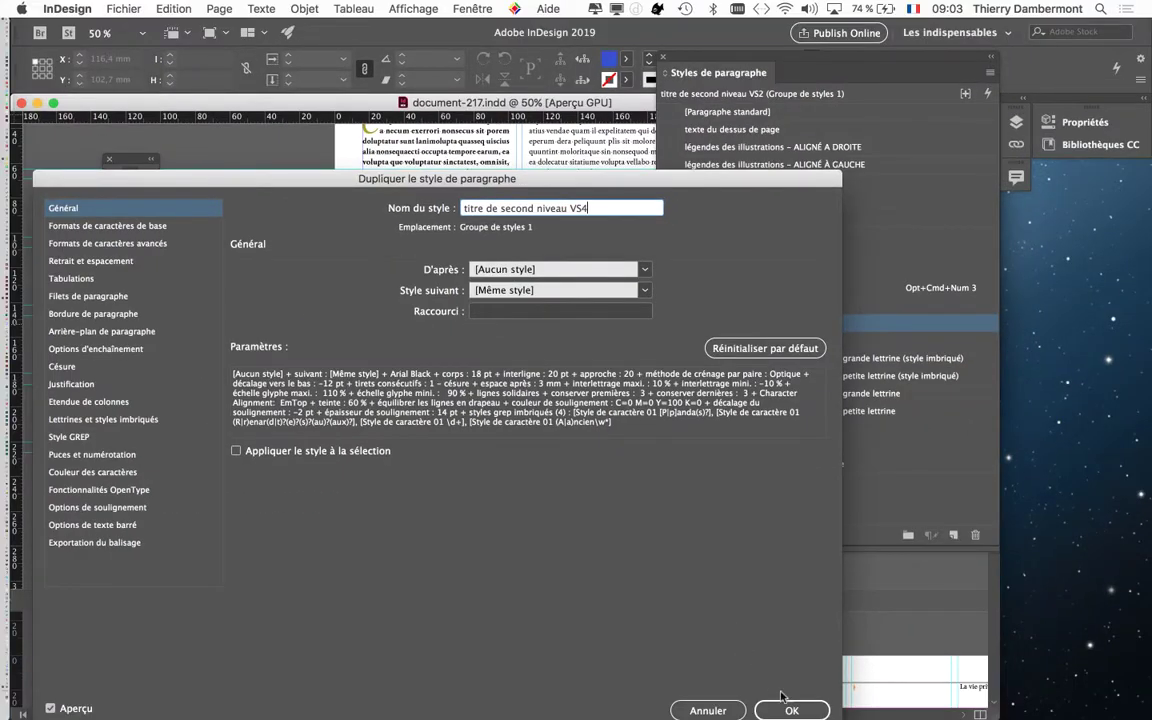
left_click(790, 710)
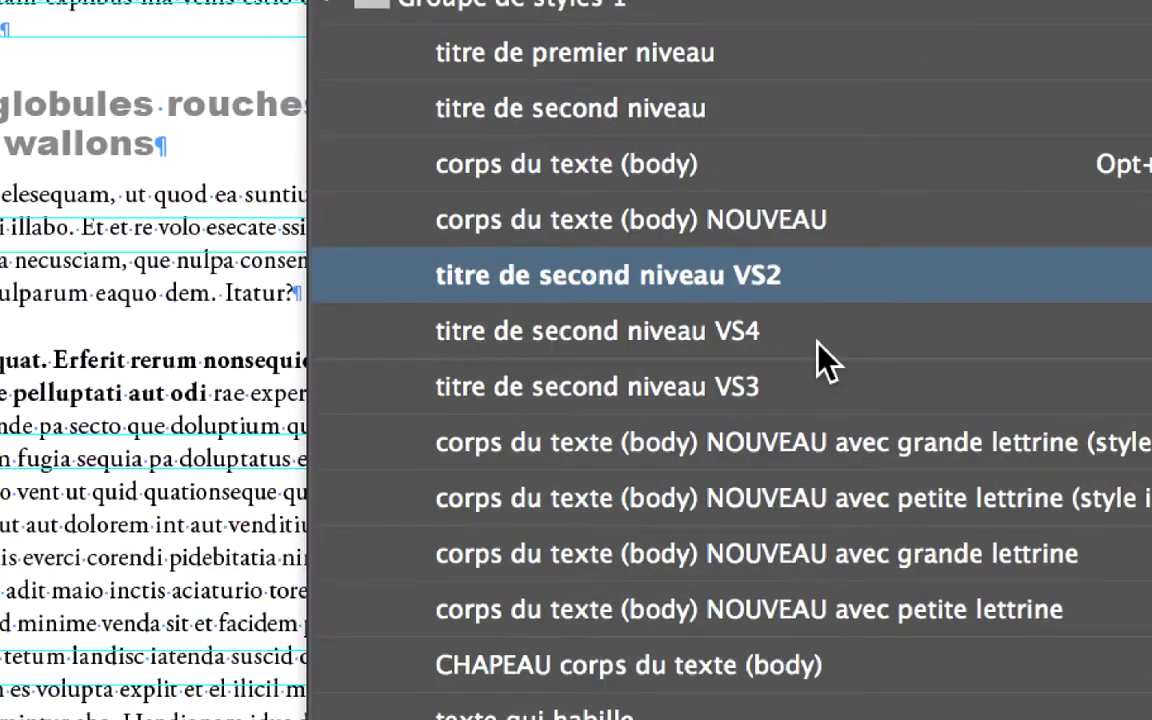
Move the paragraph style "titre de second niveau VS4" below "titre de second niveau VS3" in Groupe de styles 1, keeping its name.
left_click(818, 343)
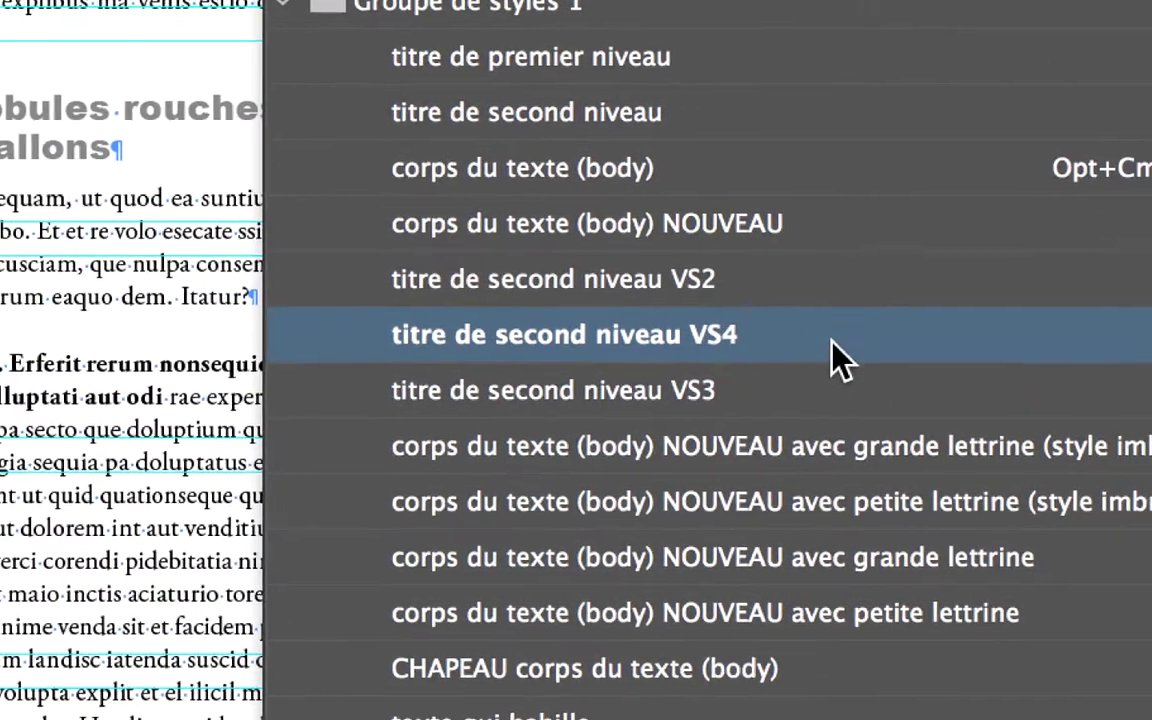
left_click(871, 330)
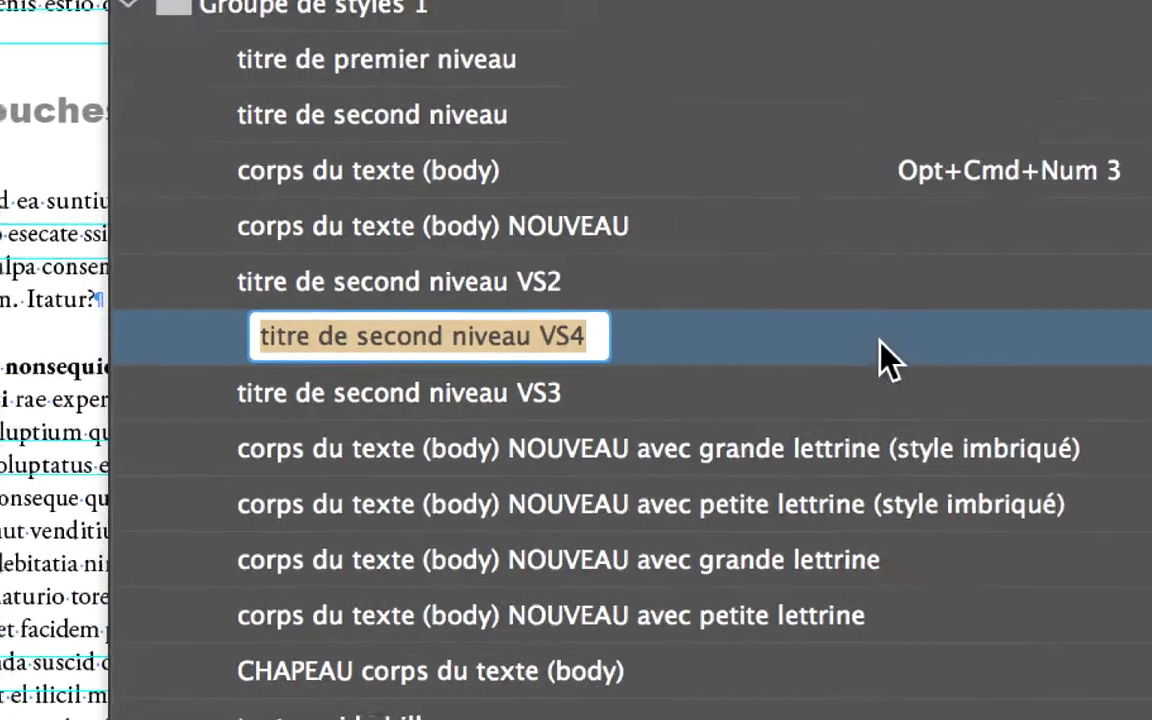
key("Return")
left_click(897, 355)
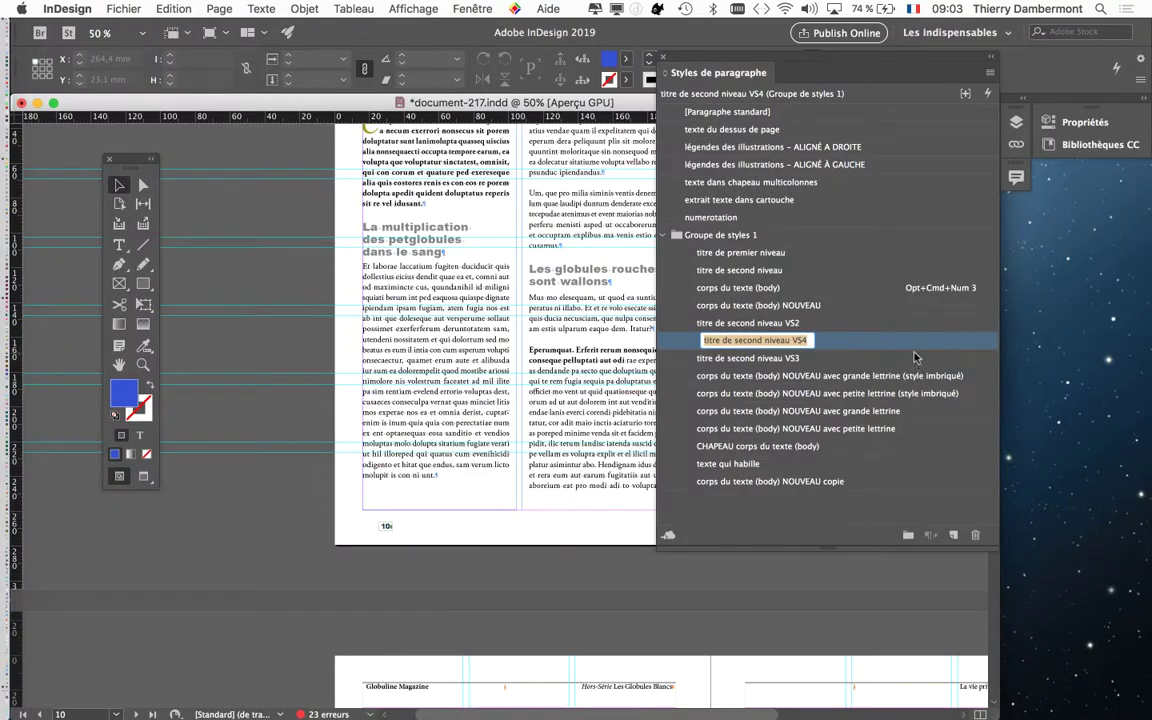
key("Return")
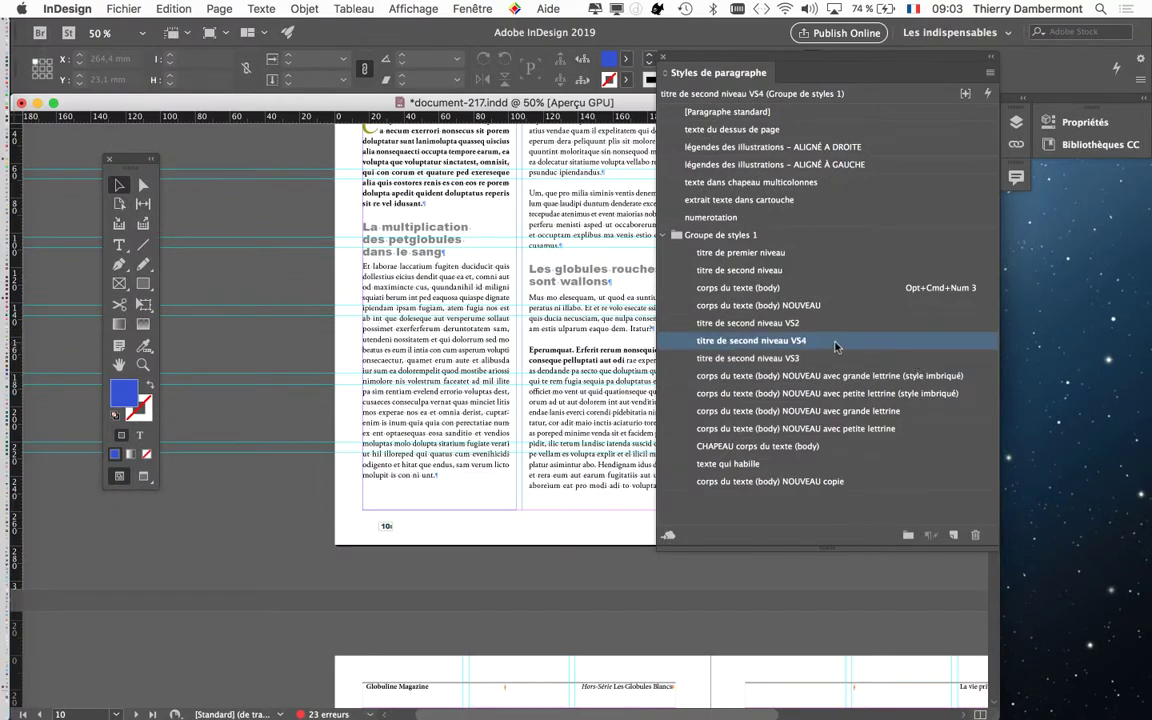
left_click_drag(678, 348, 675, 362)
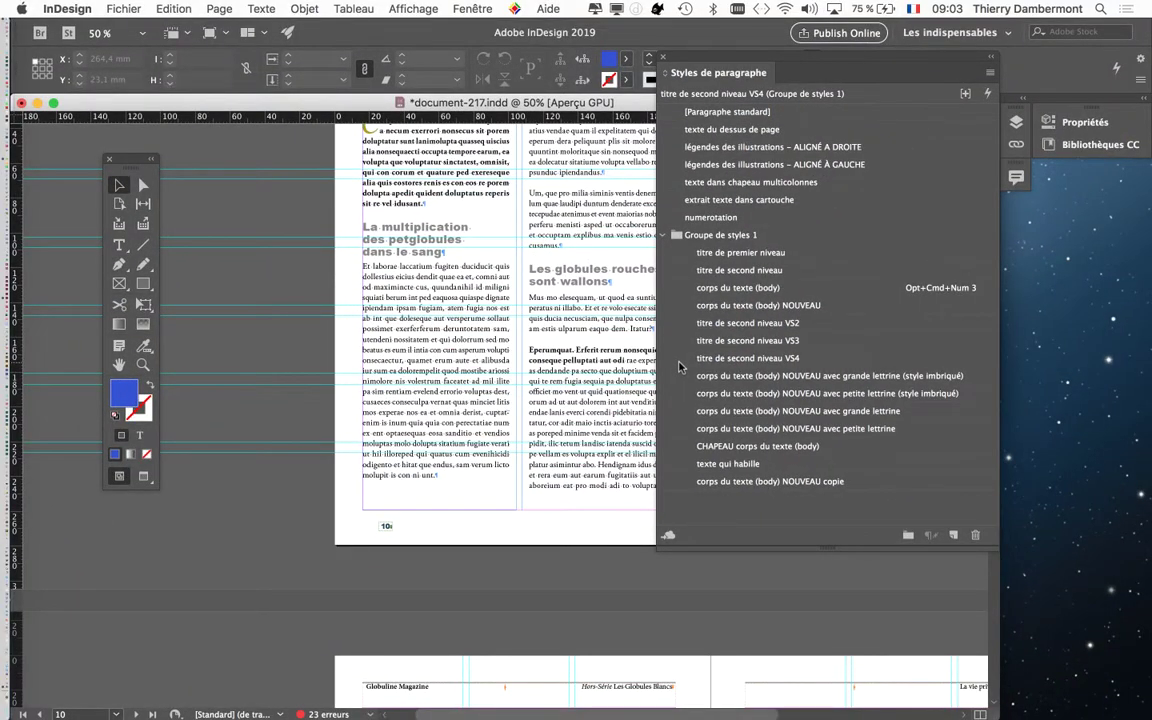
Move the paragraph styles panel clear of the second text column and show page 6 in preview mode.
left_click_drag(772, 62, 933, 63)
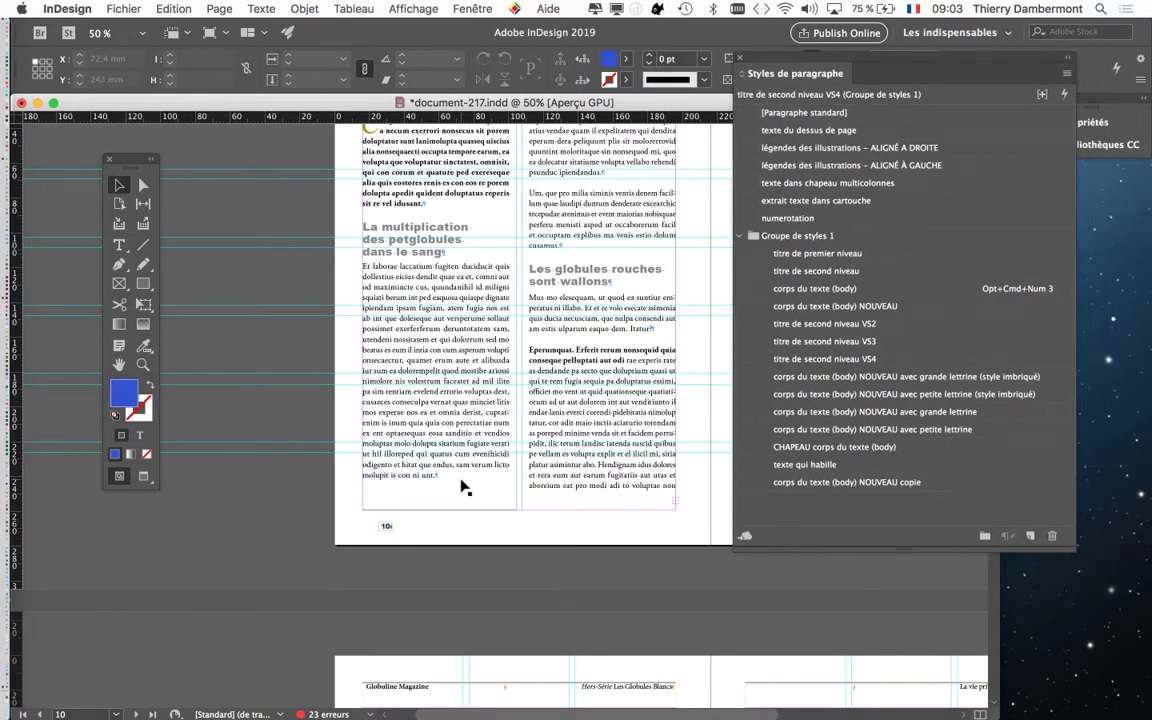
key("super+minus")
scroll(458, 476, "up", 1)
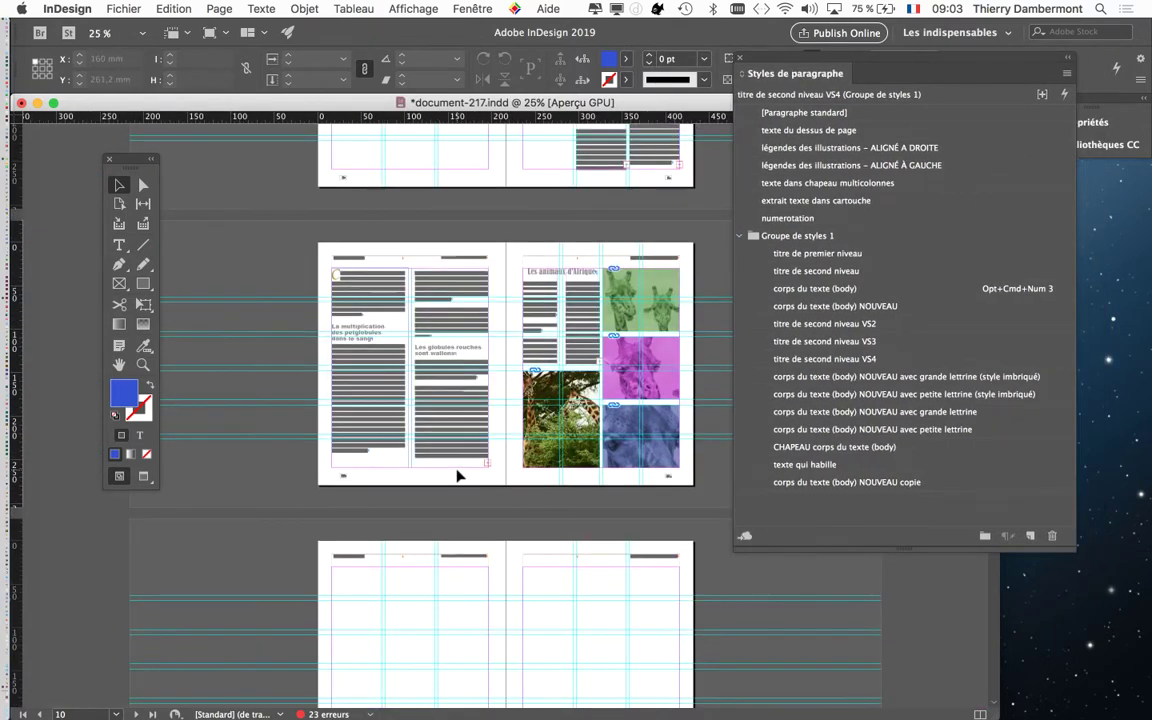
scroll(458, 476, "up", 10)
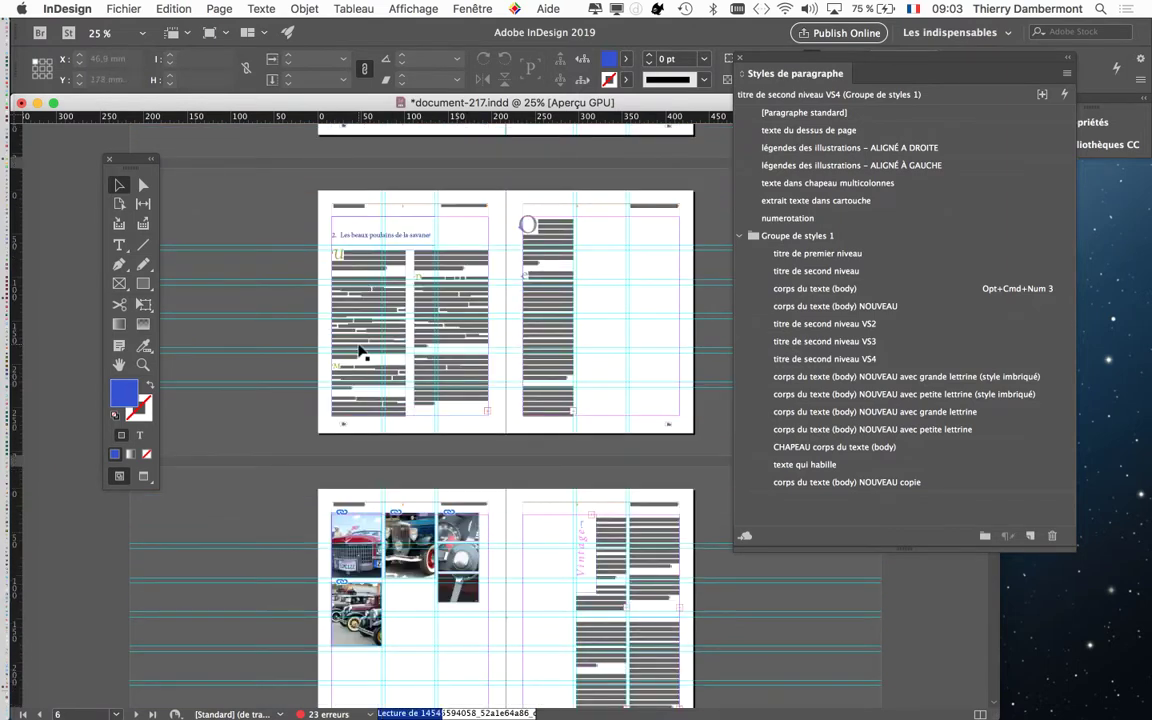
key("super+equal")
key("super+equal")
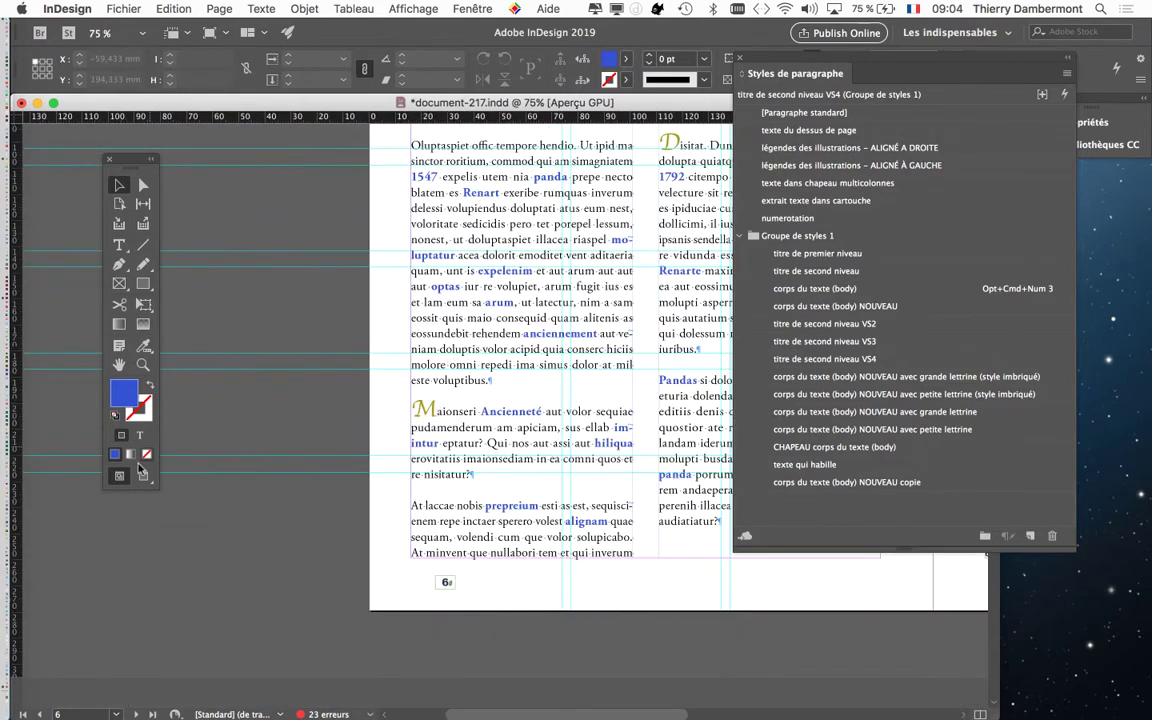
left_click(143, 475)
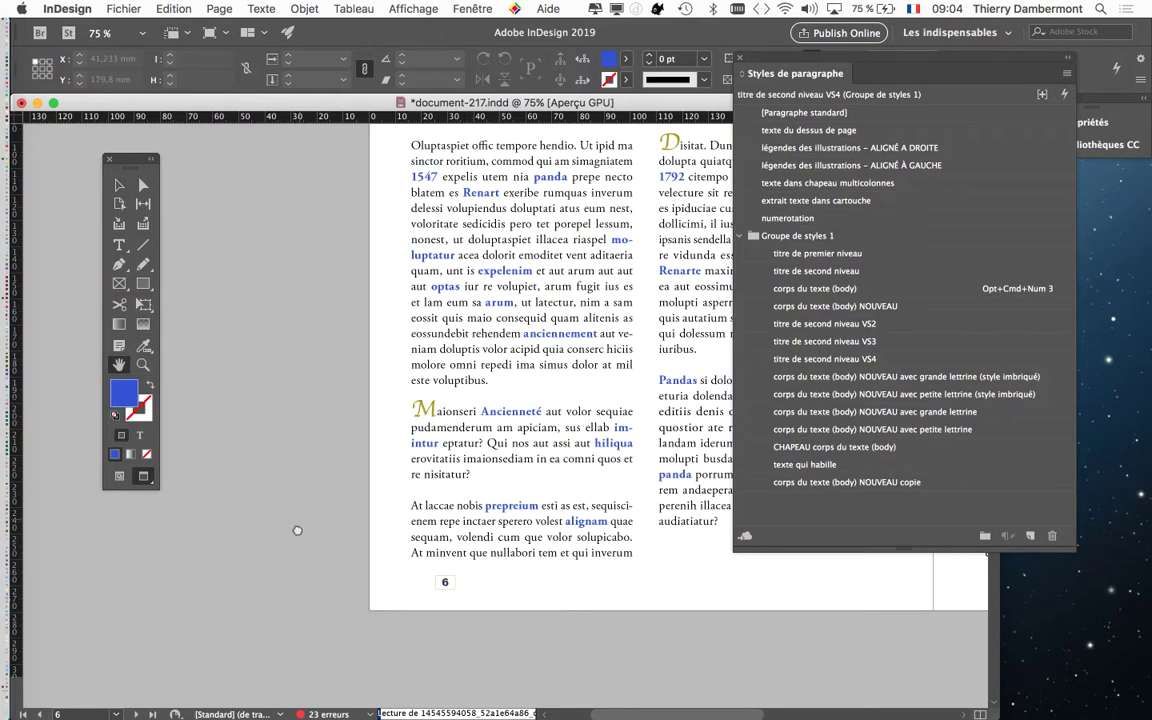
scroll(478, 355, "right", 5)
scroll(478, 355, "up", 3)
scroll(430, 360, "down", 1)
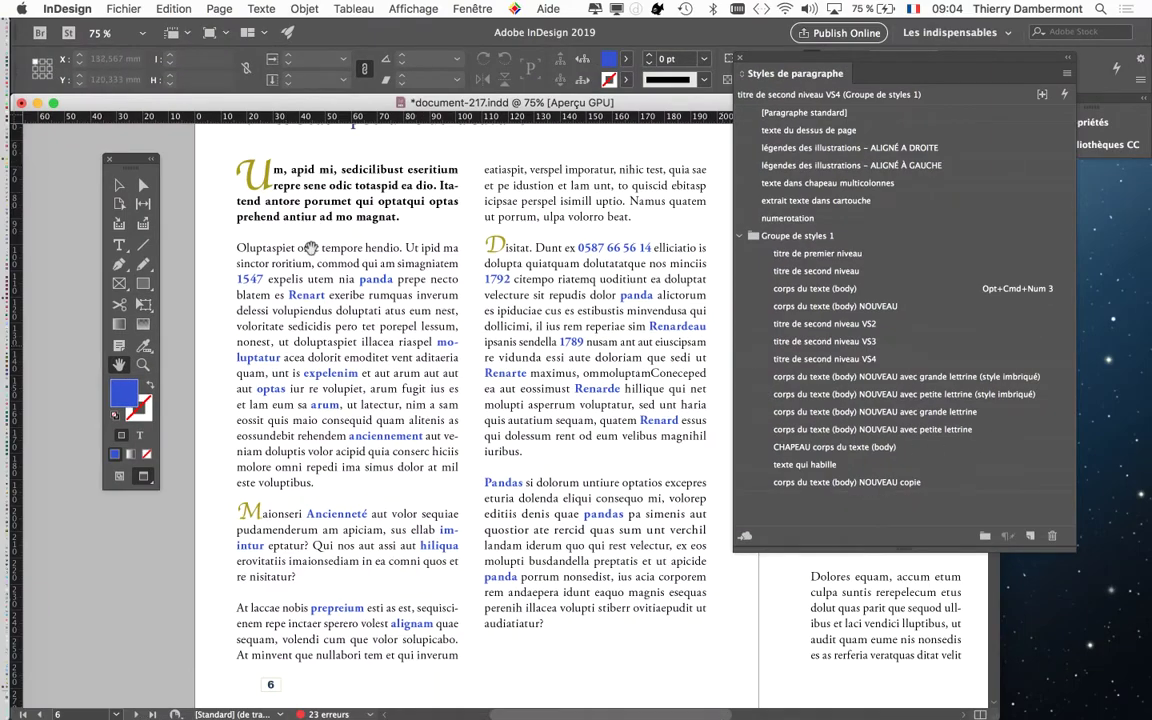
Check which paragraph styles the large drop-cap opening paragraph and the body text on page 6 use.
left_click(119, 245)
left_click(295, 169)
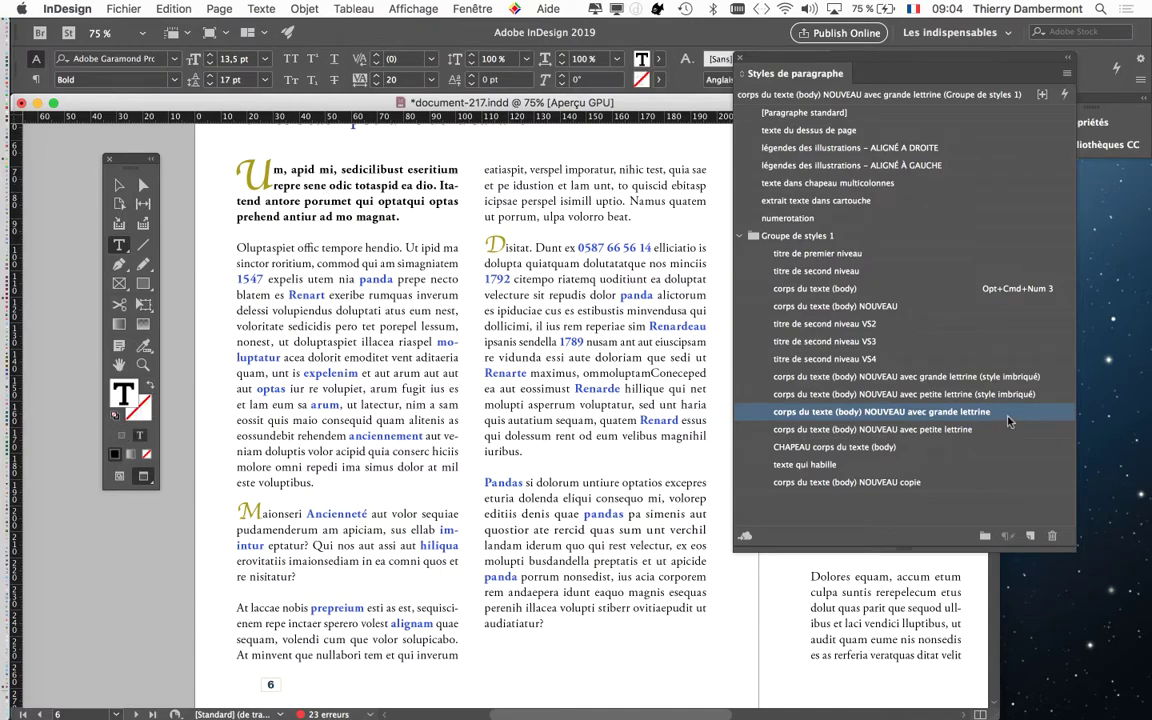
left_click(326, 187)
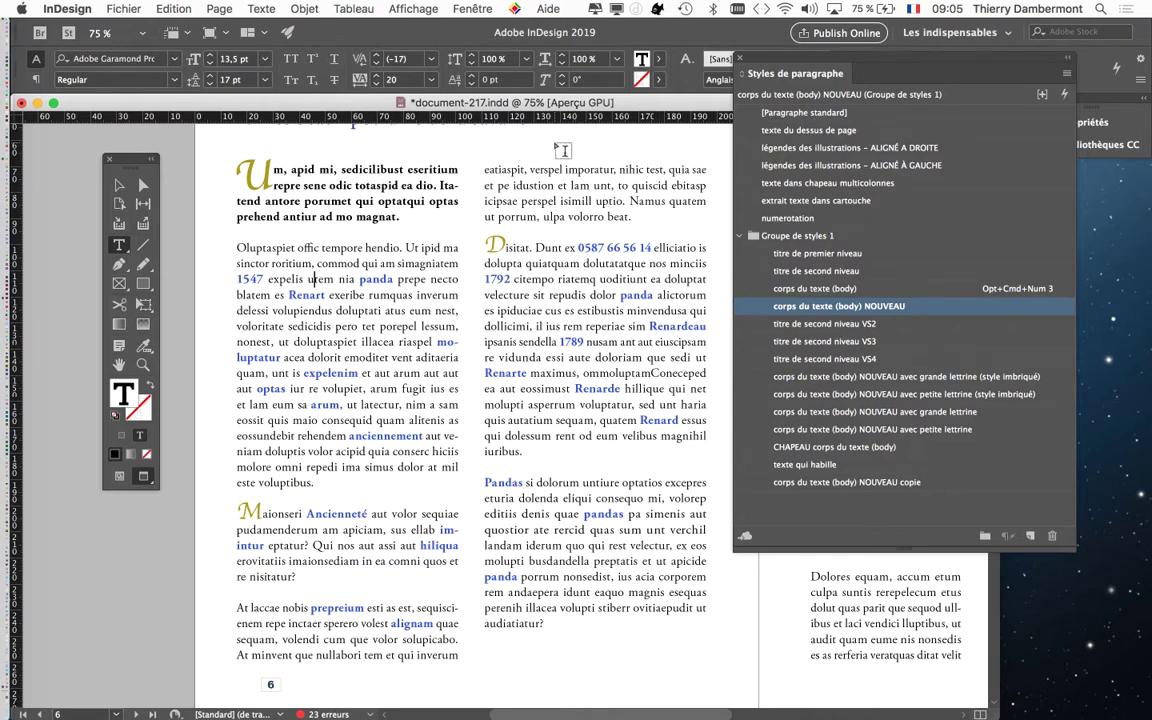
Return to page 10 with the Selection tool and nothing selected, and reposition the floating paragraph styles and tools panels.
scroll(580, 250, "down", 10)
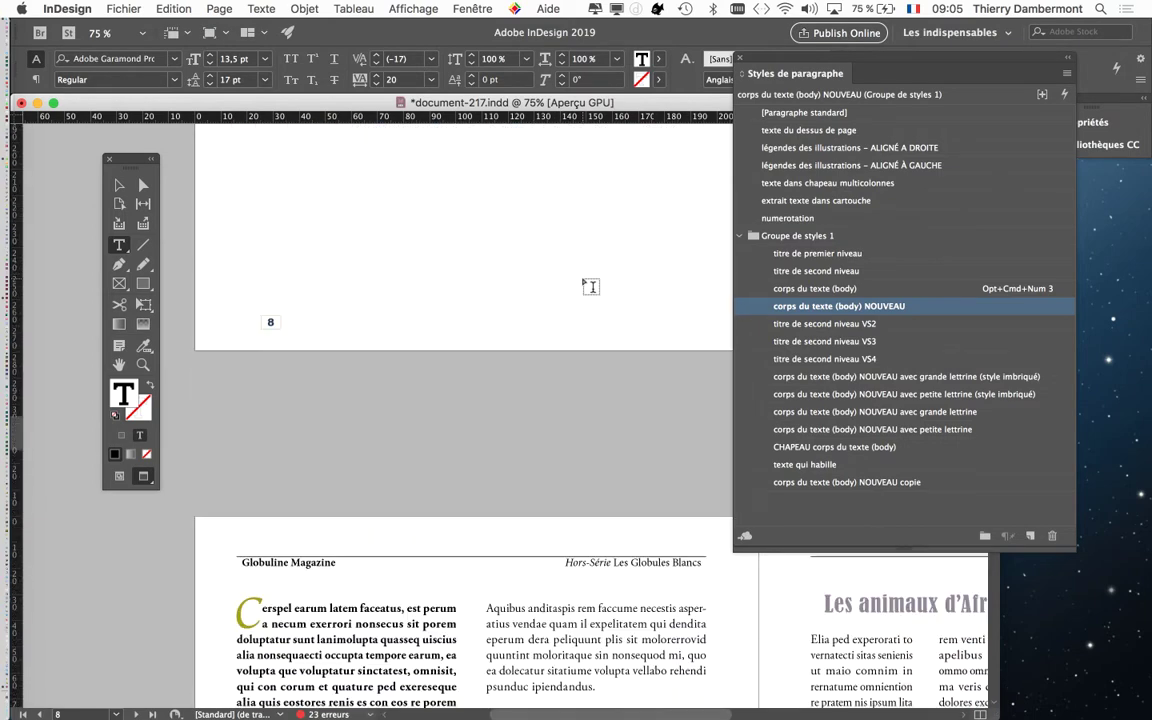
scroll(591, 287, "down", 10)
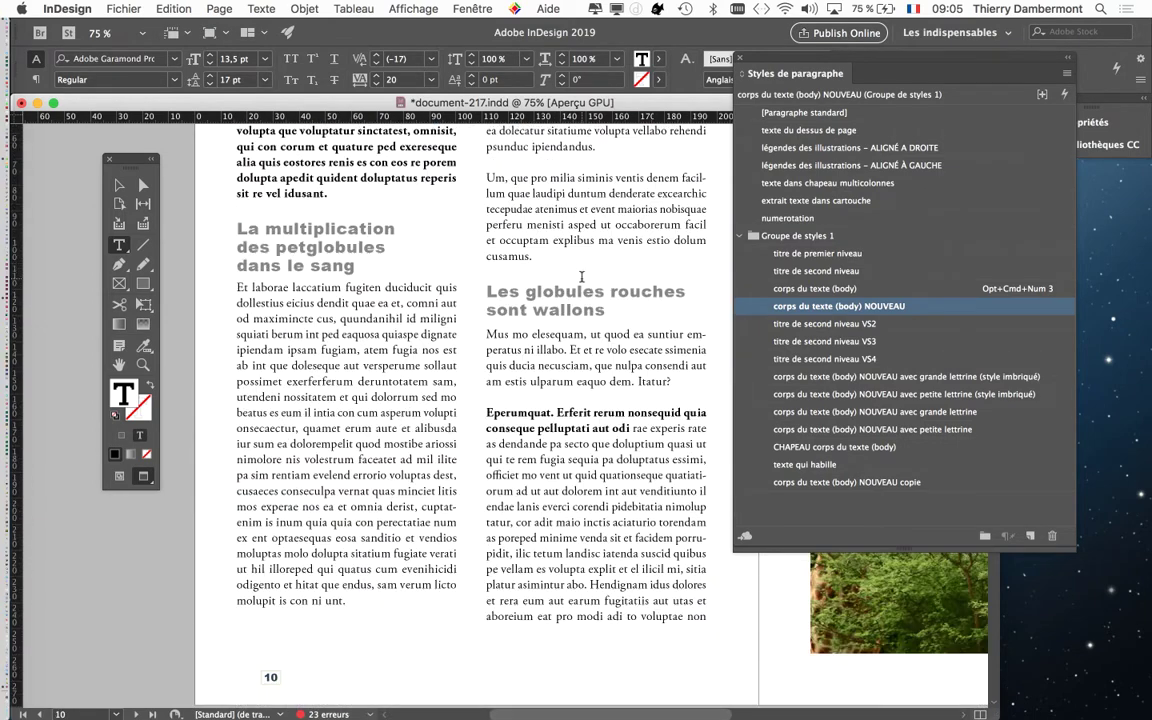
left_click_drag(785, 57, 791, 120)
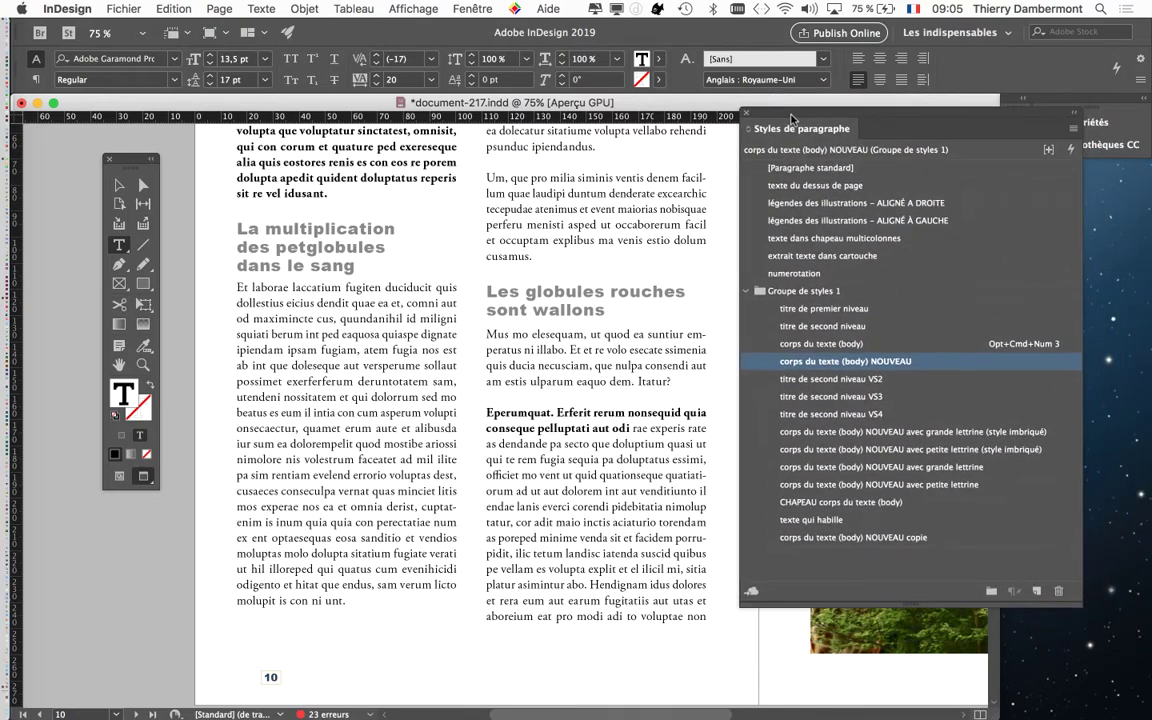
left_click(119, 185)
left_click(172, 226)
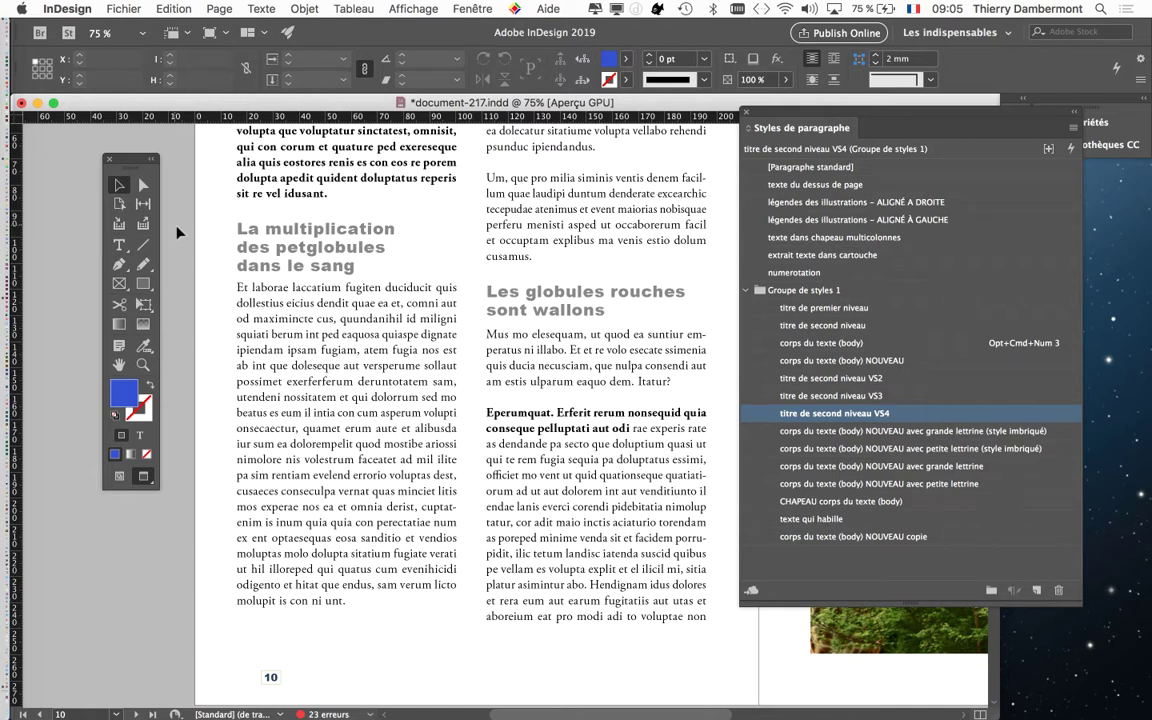
left_click_drag(130, 157, 110, 154)
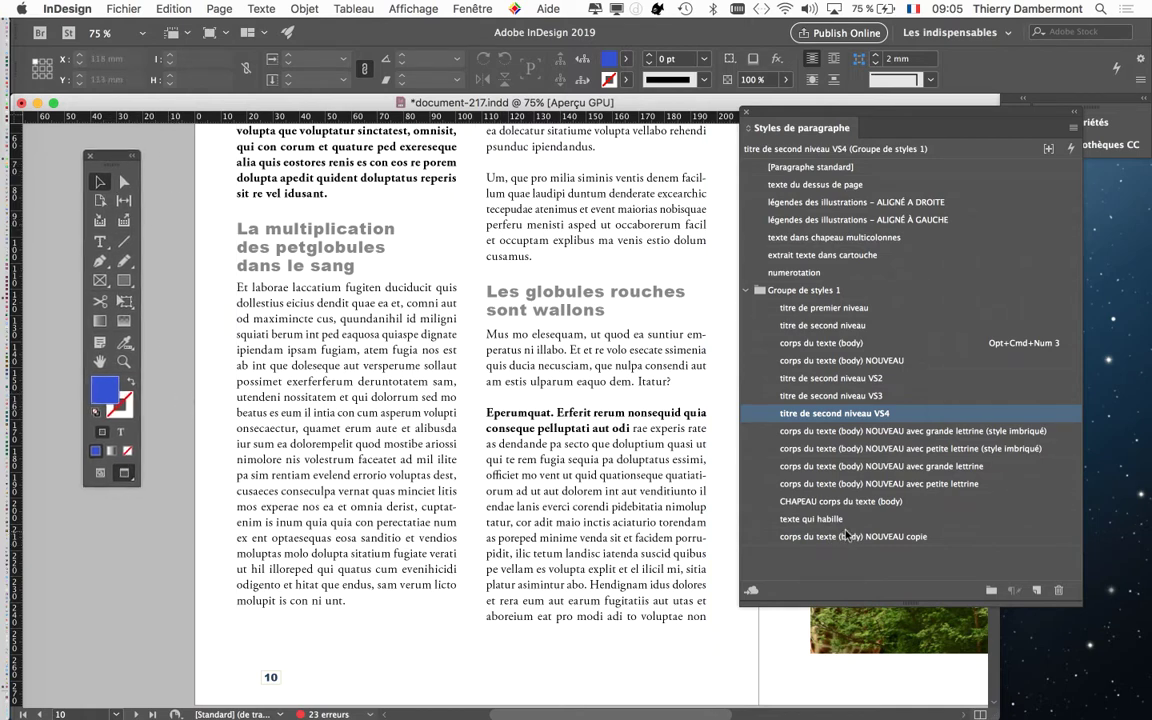
Apply "titre de second niveau VS4" to the headings "Les globules rouches sont wallons" and "La multiplication des petglobules dans le sang".
left_click(97, 243)
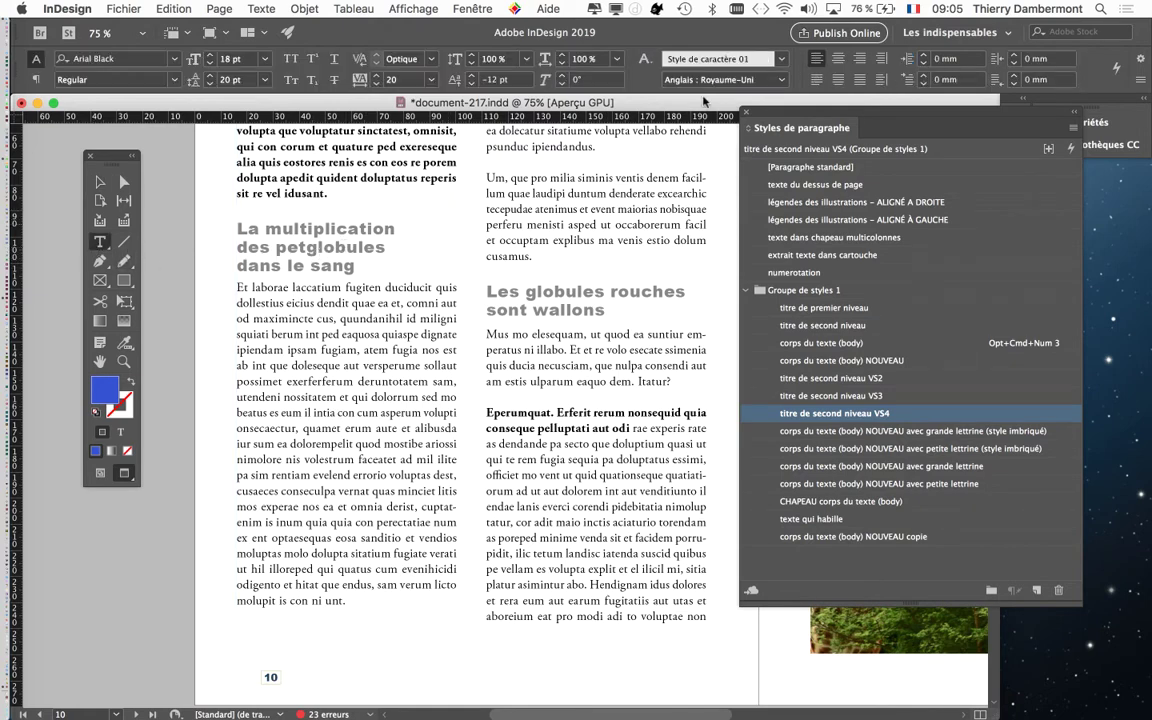
left_click_drag(800, 111, 759, 98)
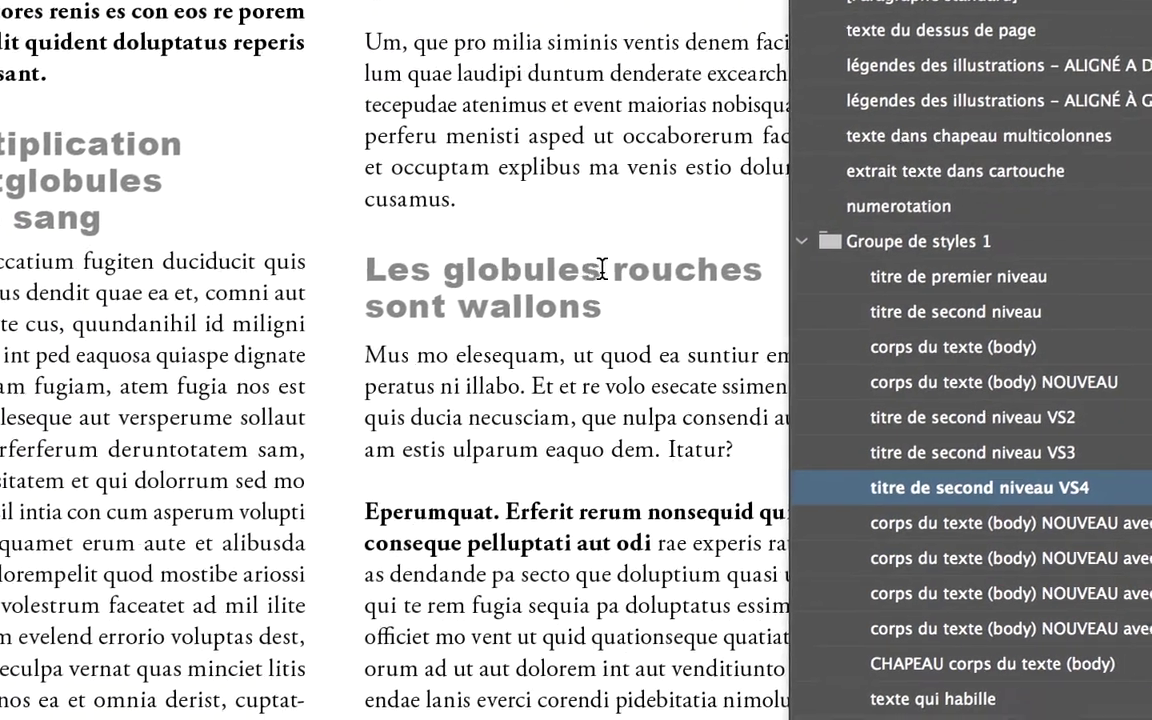
left_click(601, 270)
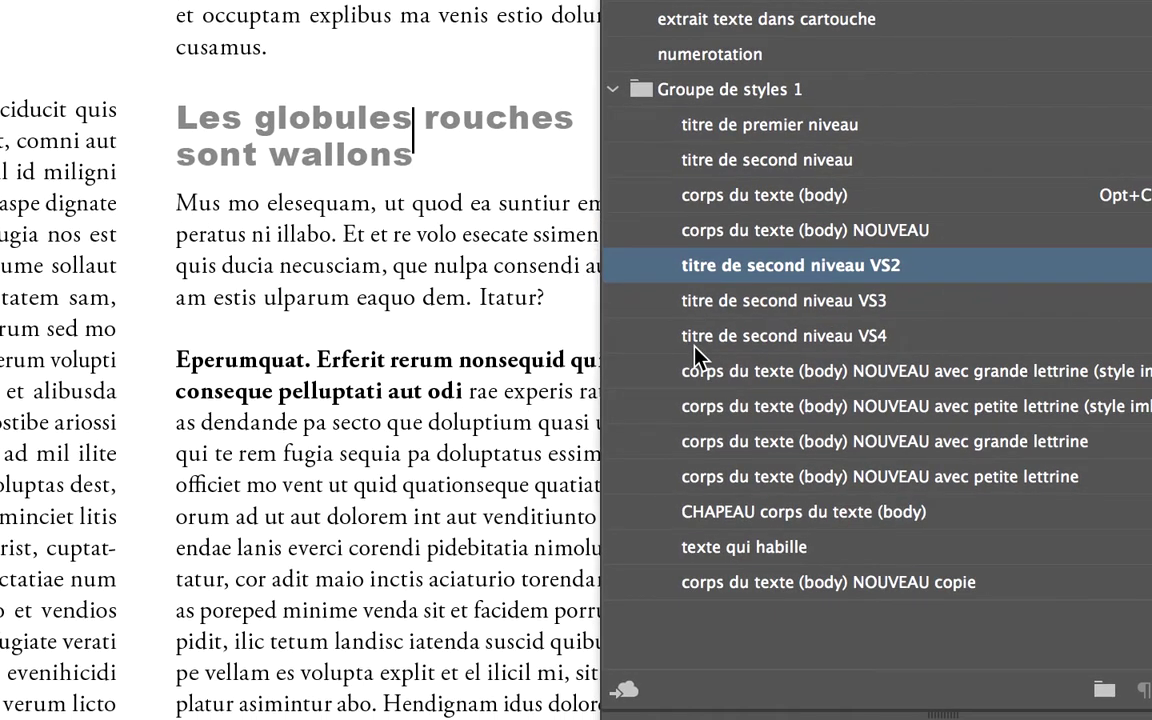
left_click(694, 345)
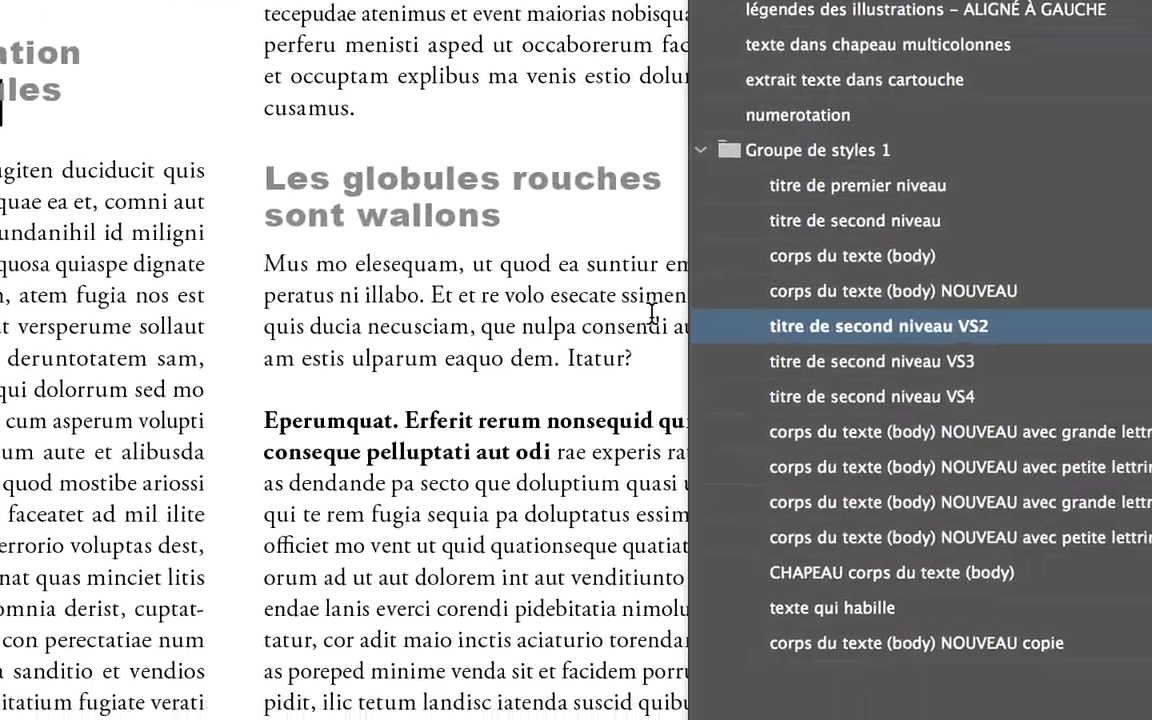
left_click(756, 396)
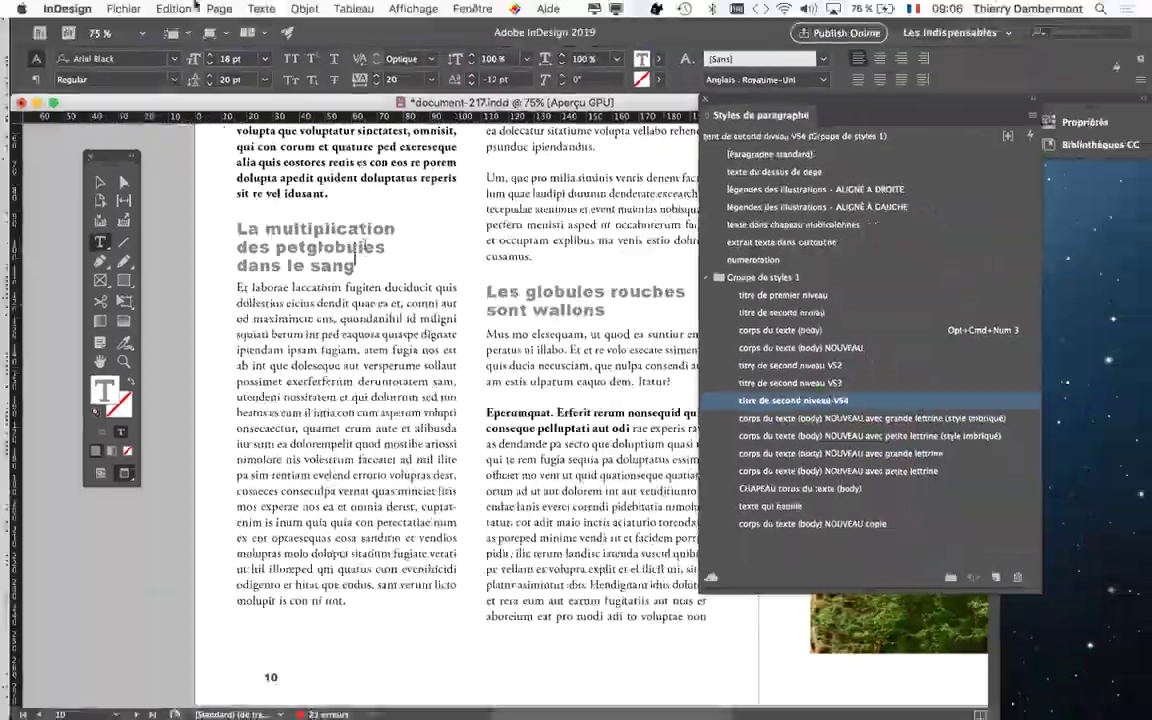
Save a new version of the document as document-218.indd in the folder Dossier document-217.
left_click(124, 8)
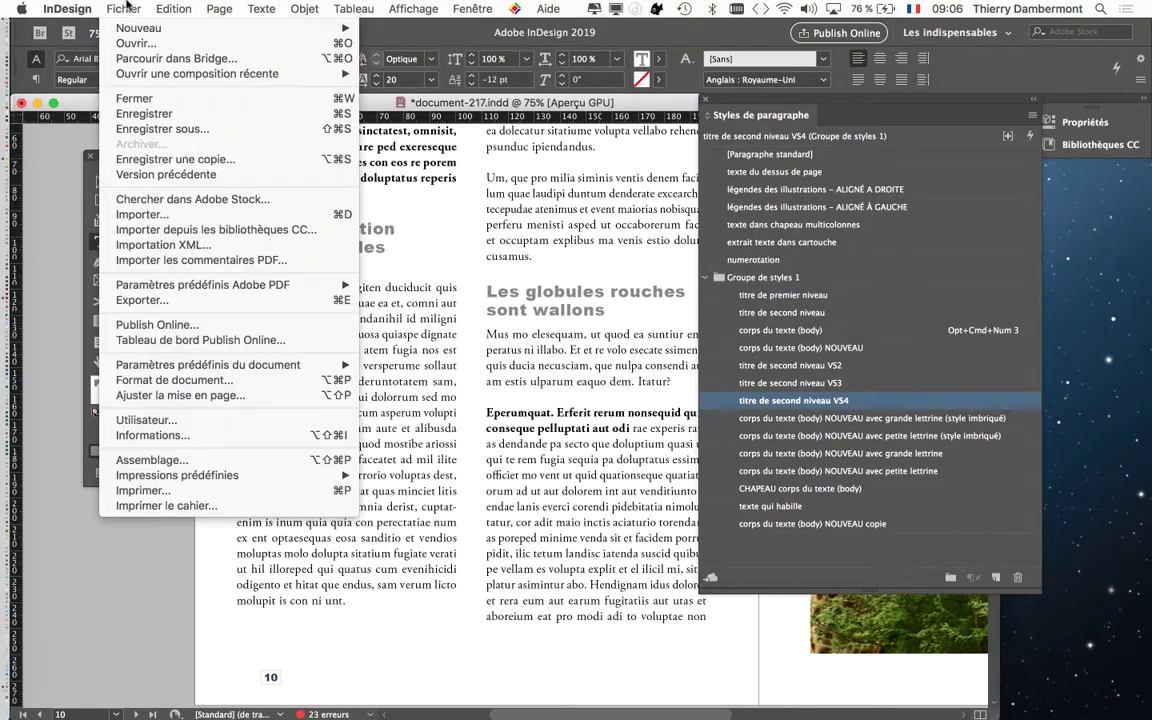
left_click(195, 130)
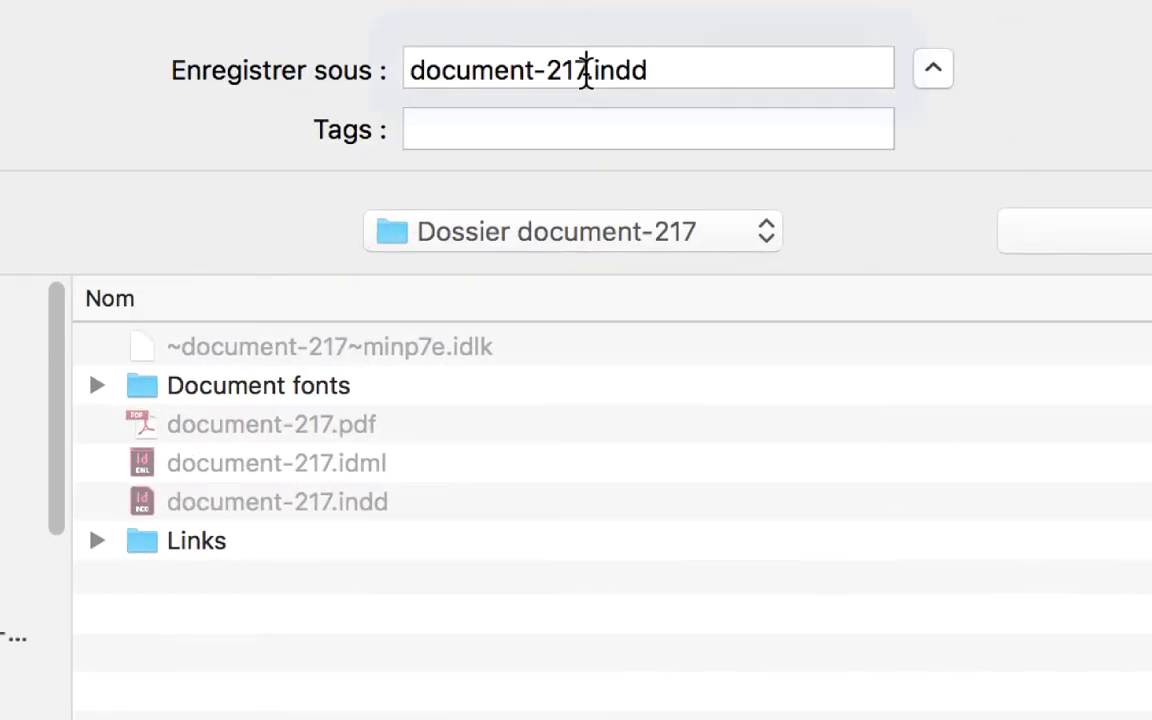
left_click(586, 73)
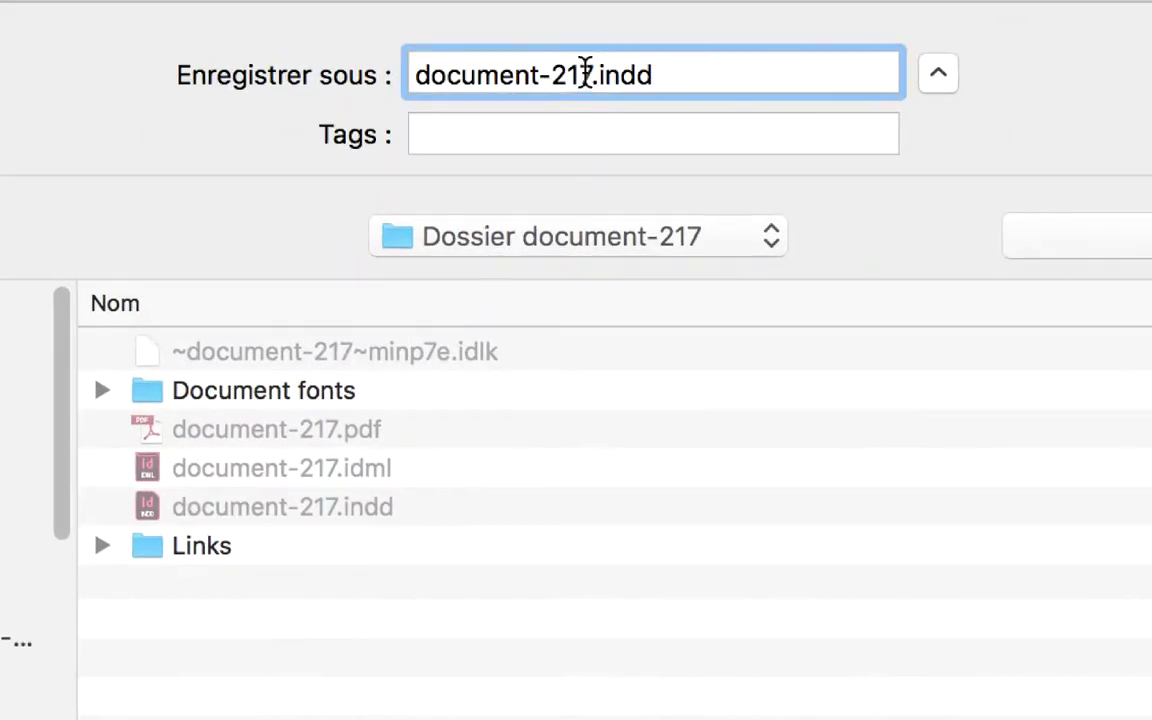
left_click_drag(582, 74, 595, 75)
type("8")
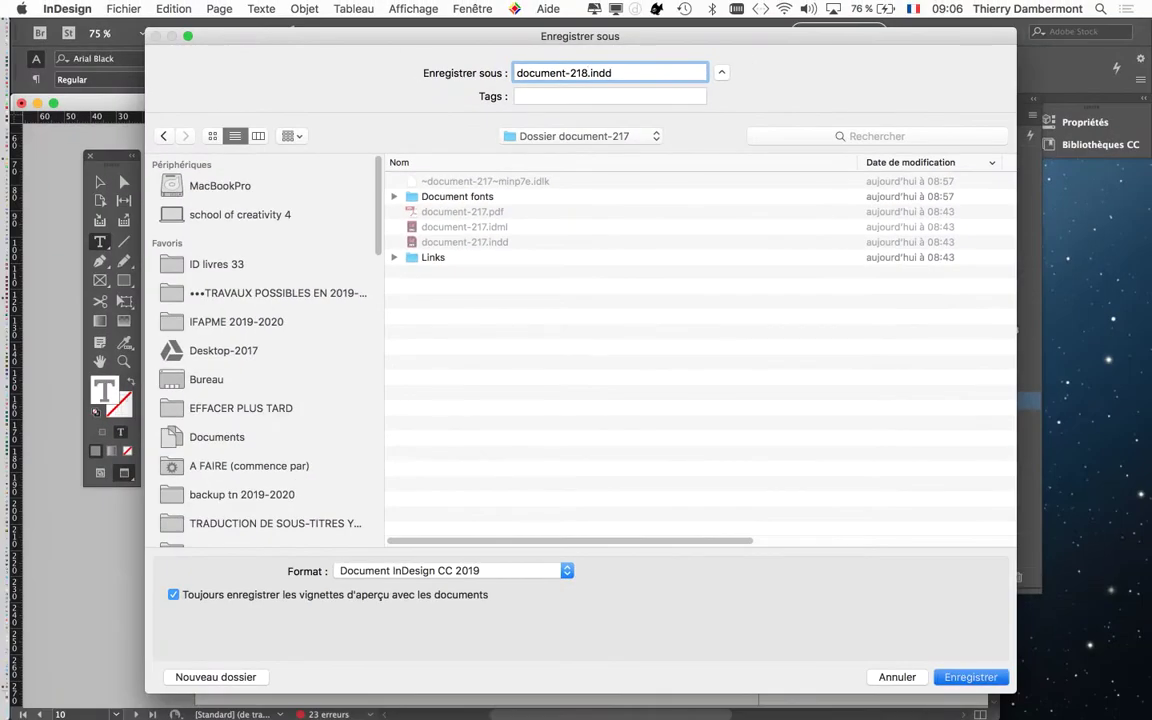
key("Return")
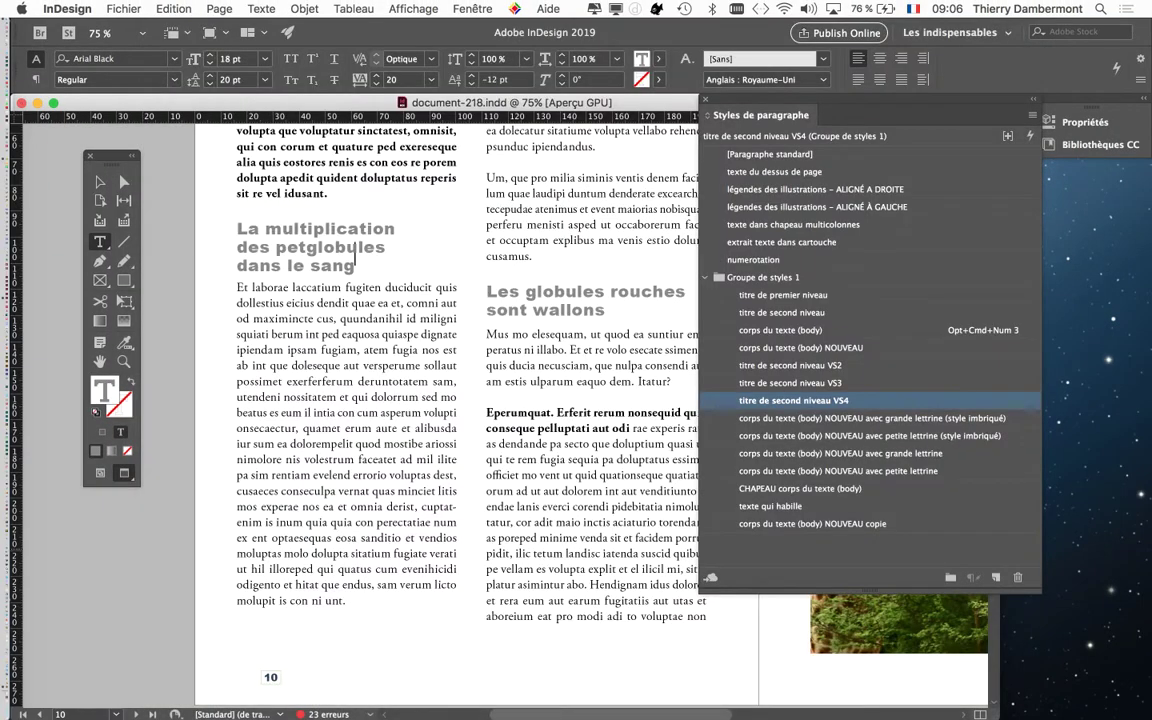